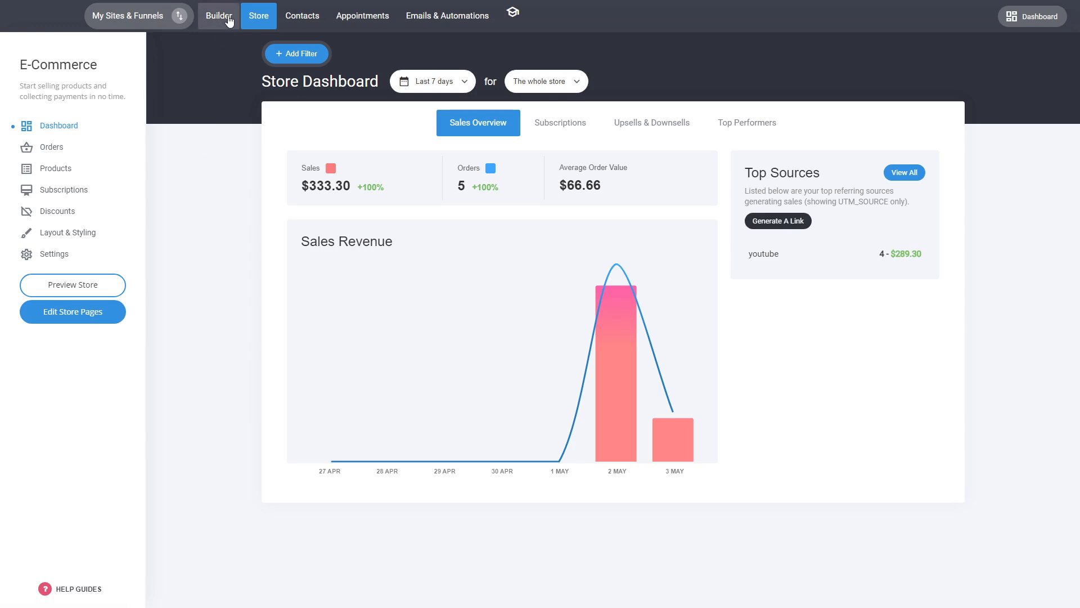
Open the store's page builder and bring up the Store Product page from the system pages.
click(89, 317)
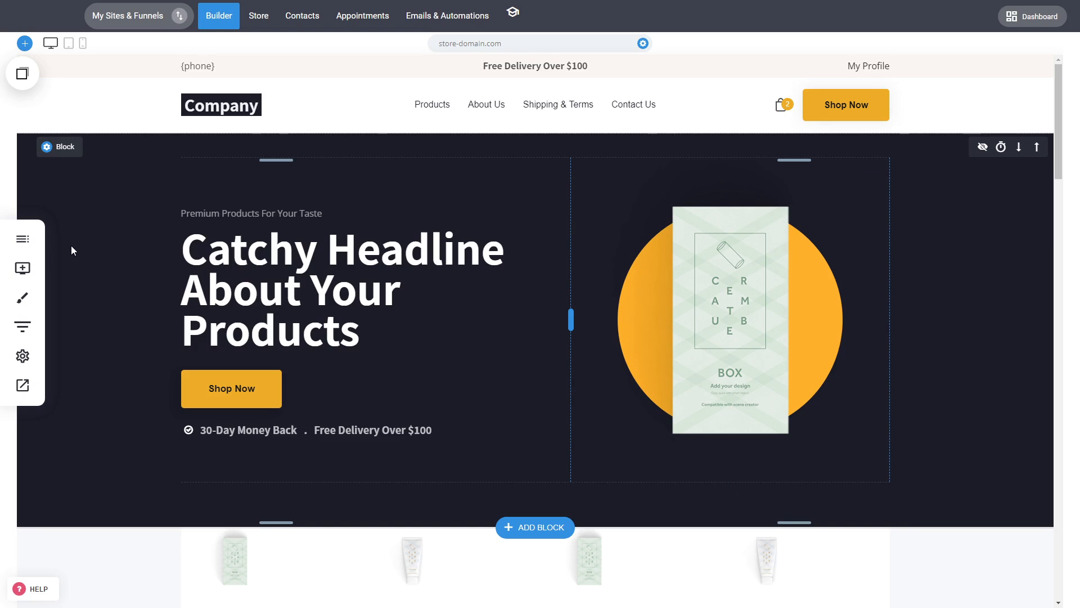
click(23, 238)
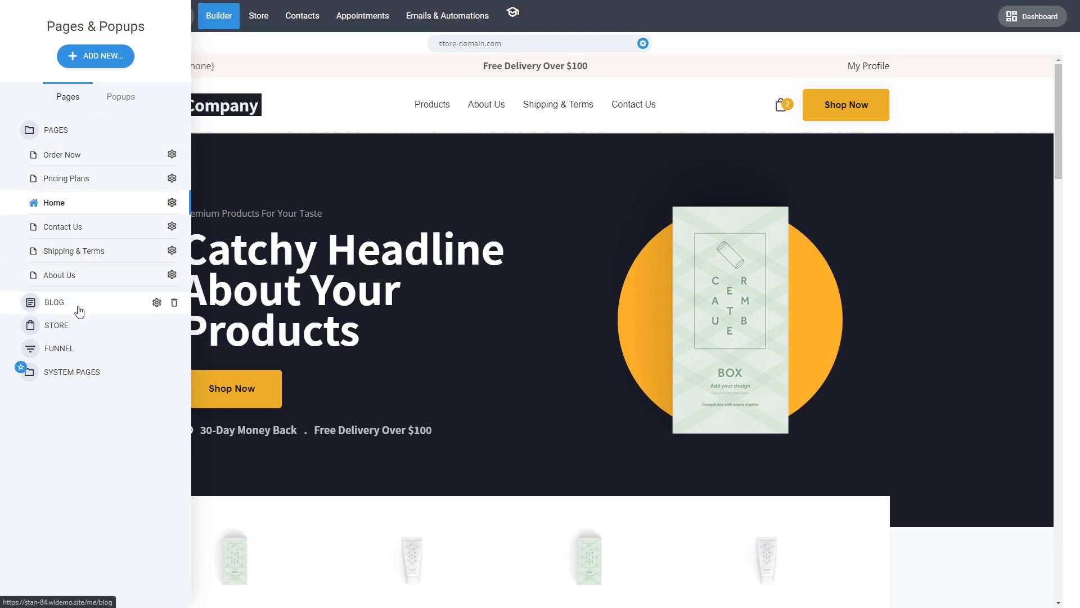
click(99, 378)
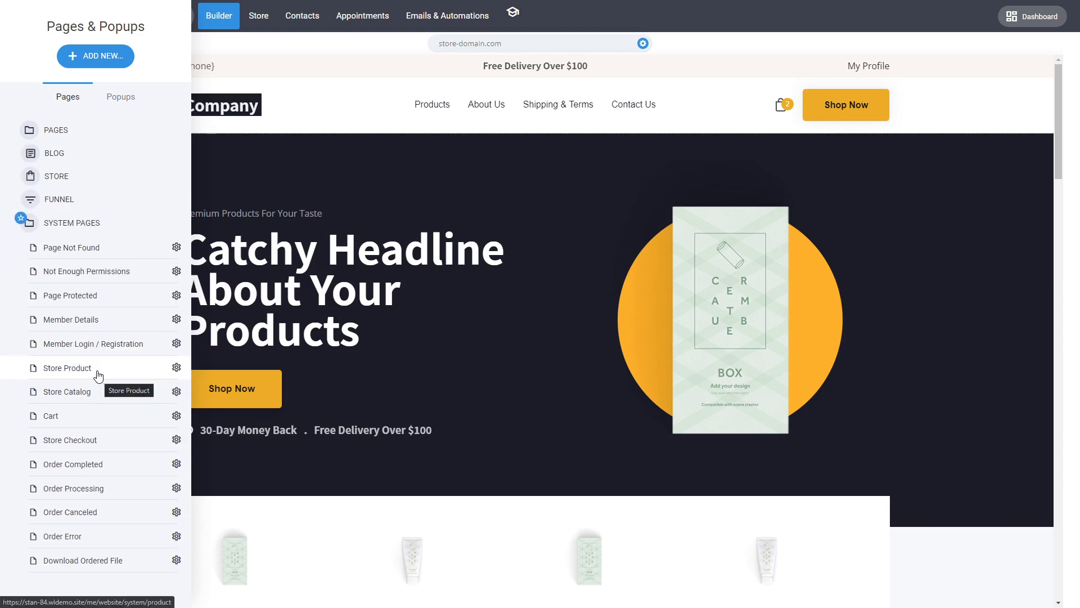
click(97, 374)
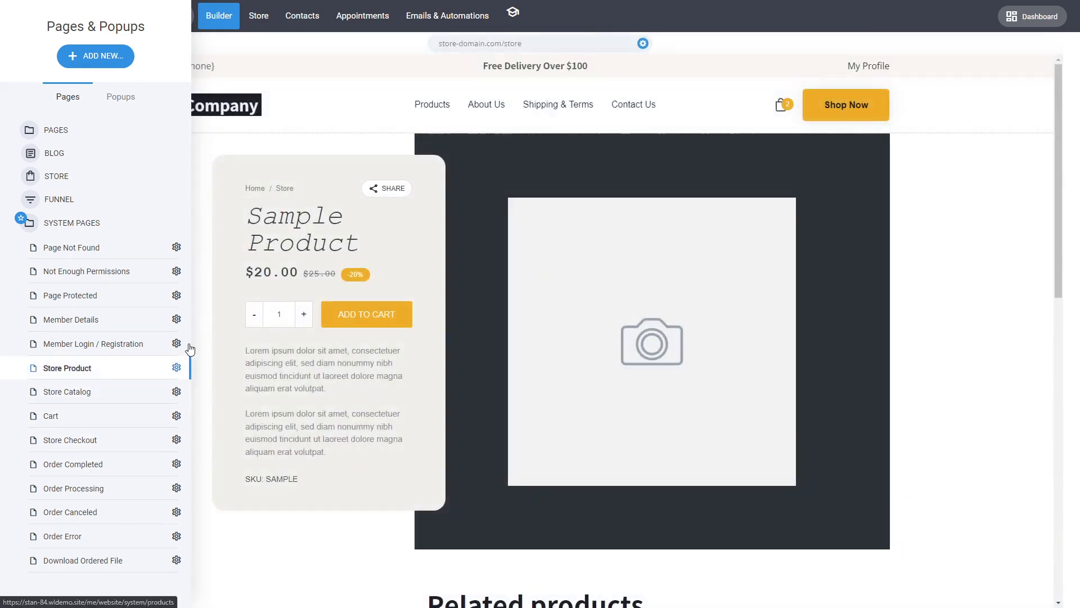
Open the Home page, look over its hero and category sections, and select the hero's product image.
click(78, 140)
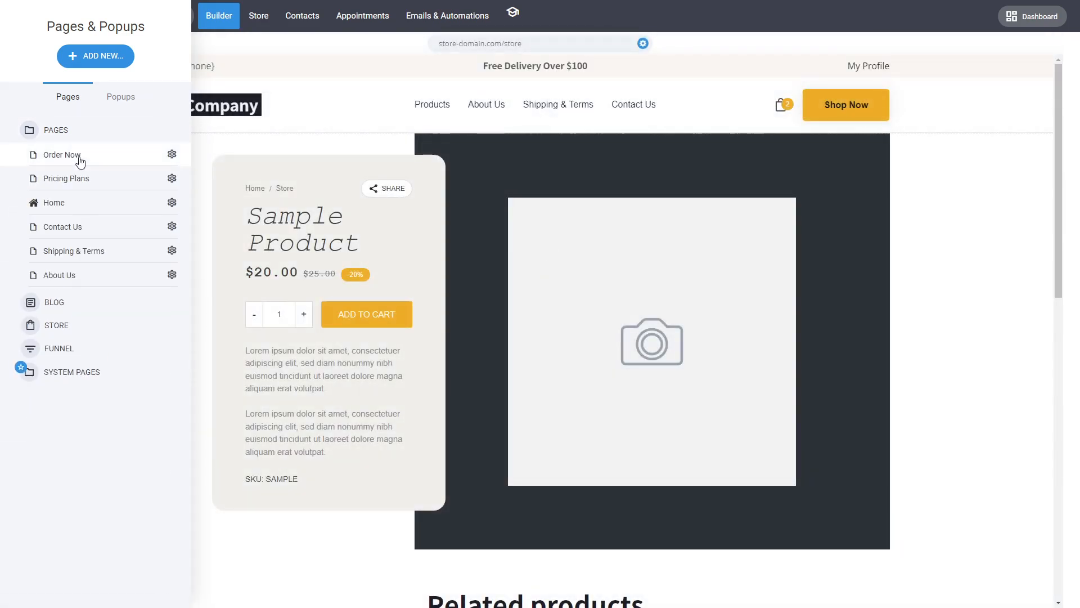
click(81, 211)
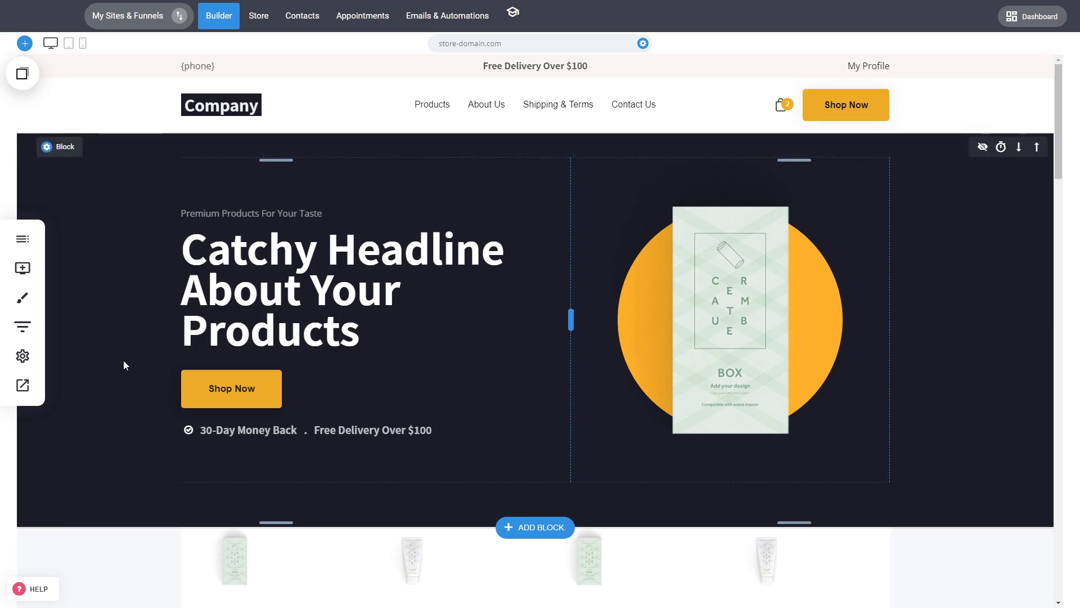
scroll(123, 360, down, 3)
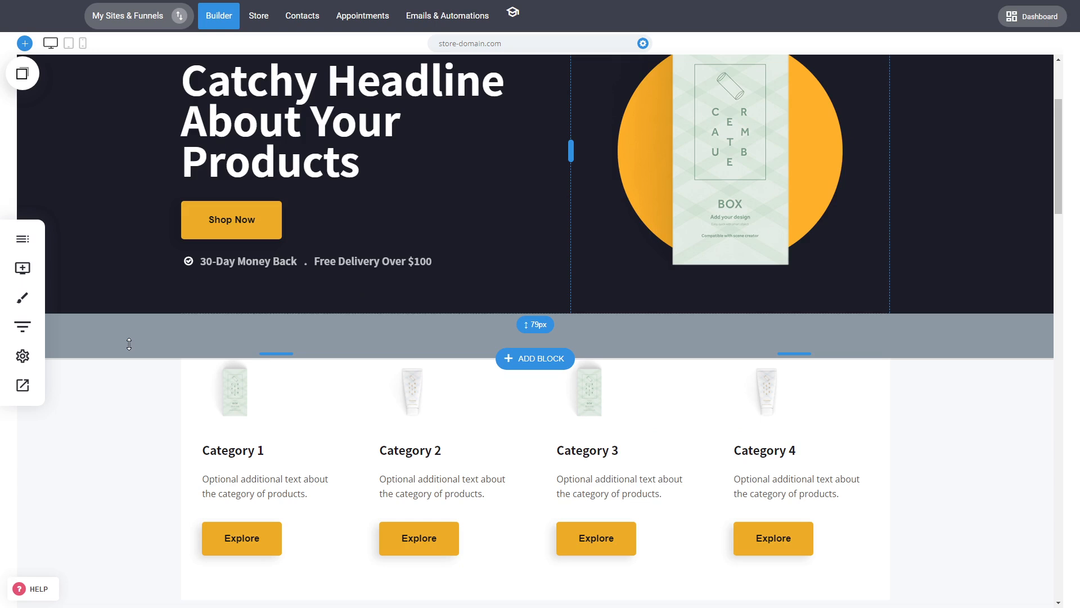
scroll(128, 344, up, 3)
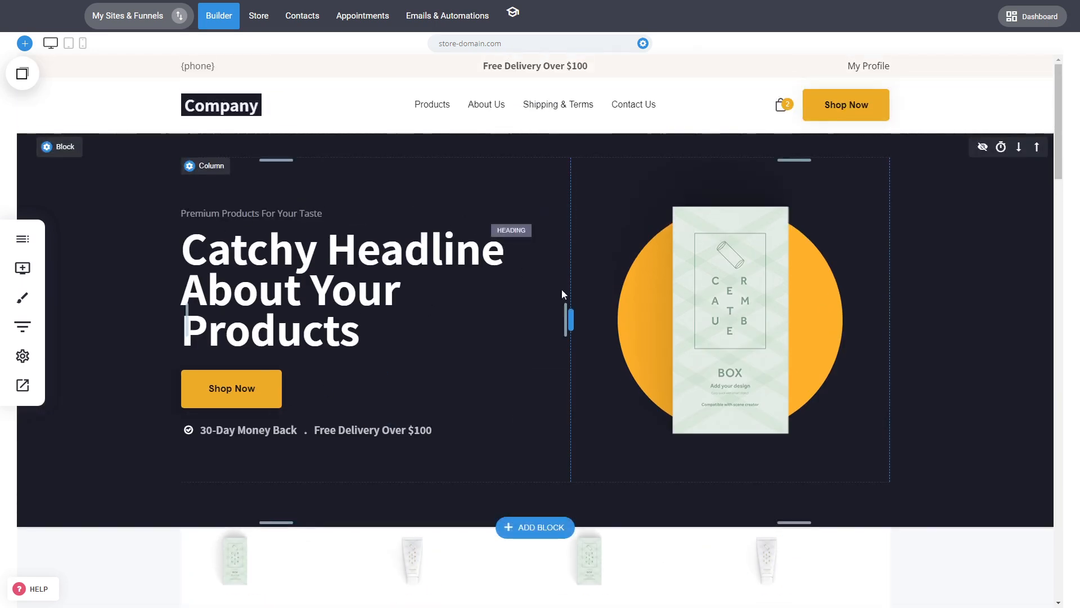
click(652, 295)
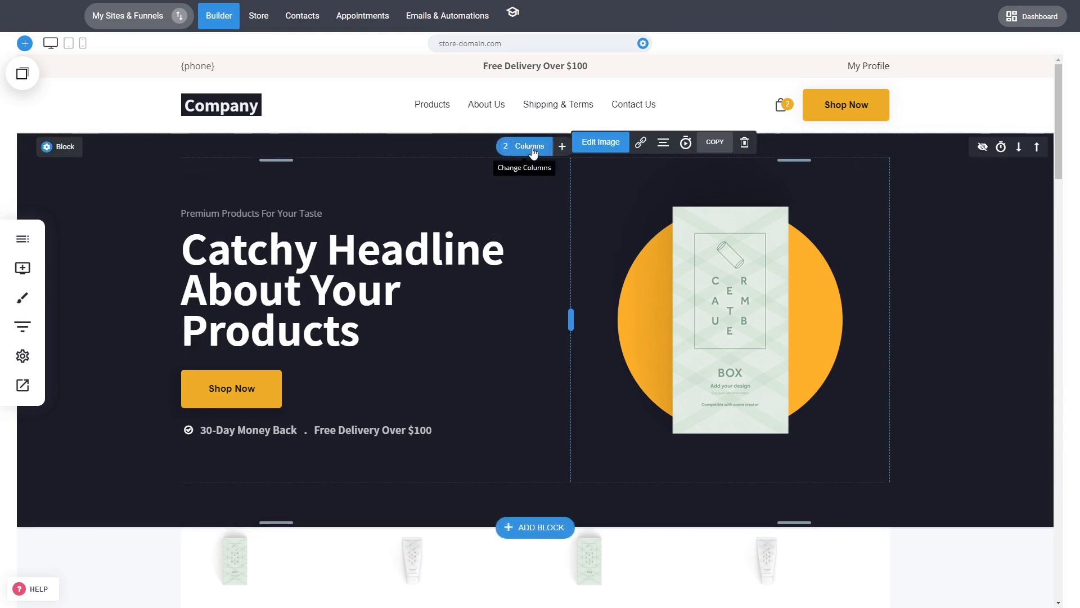
Try resizing the hero's columns and splitting it into three columns, restore two columns, and discard the changes.
drag(576, 310, 568, 335)
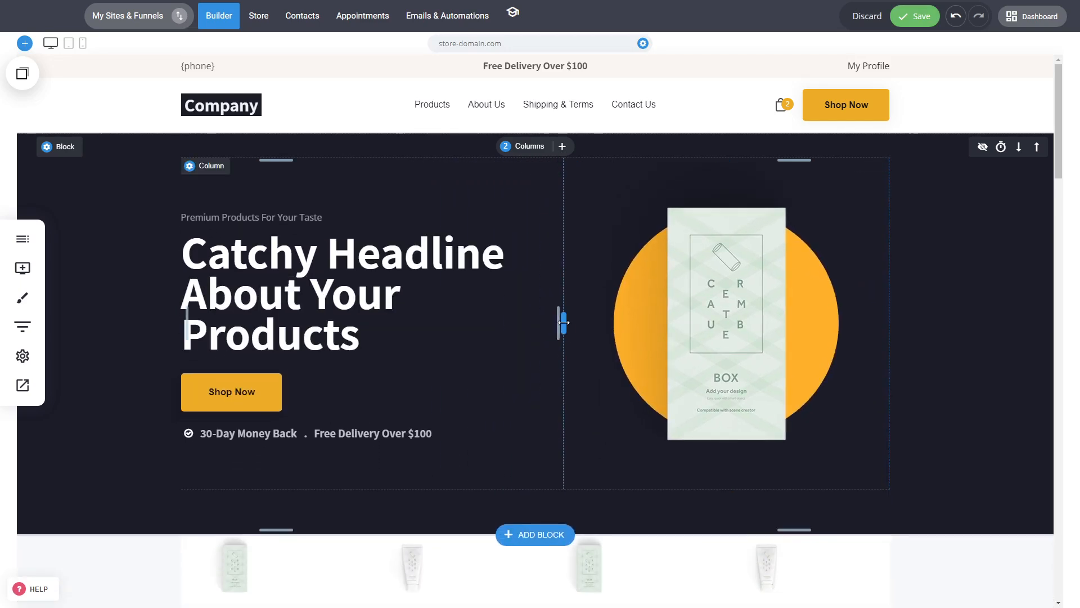
click(526, 147)
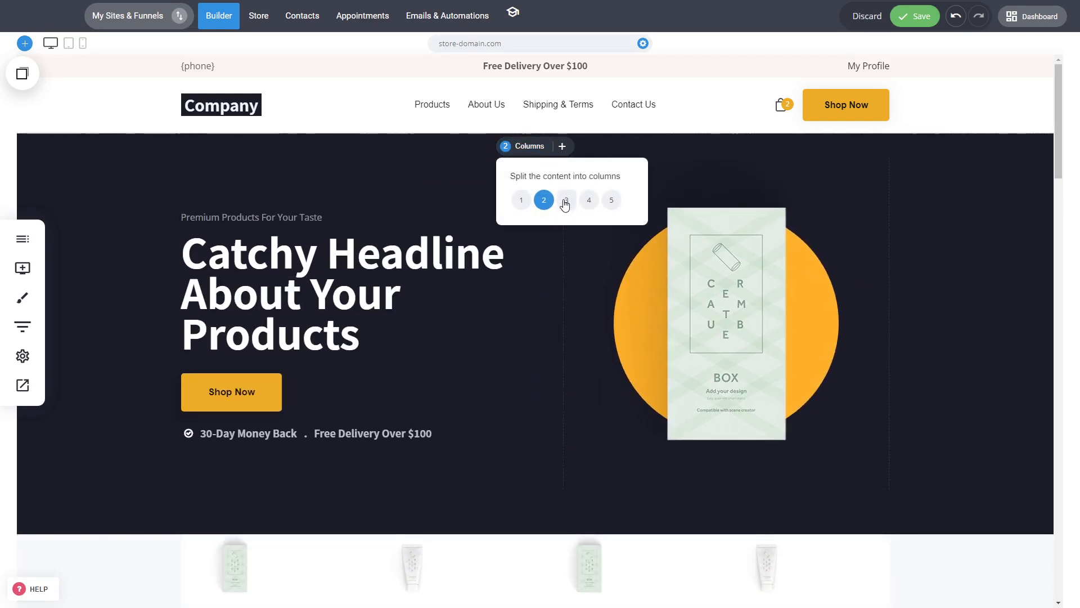
click(566, 200)
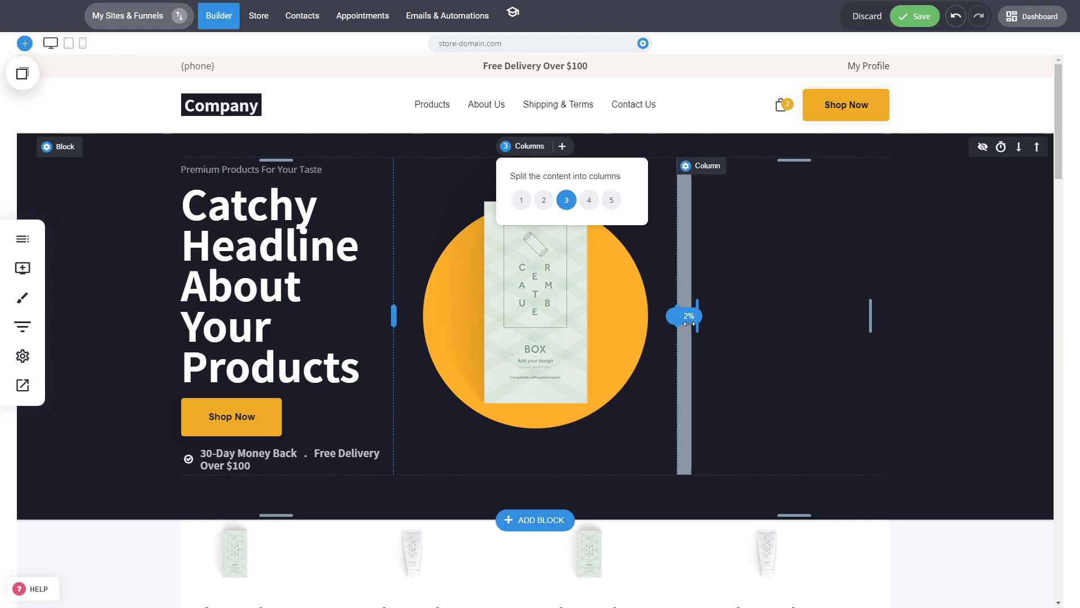
click(543, 200)
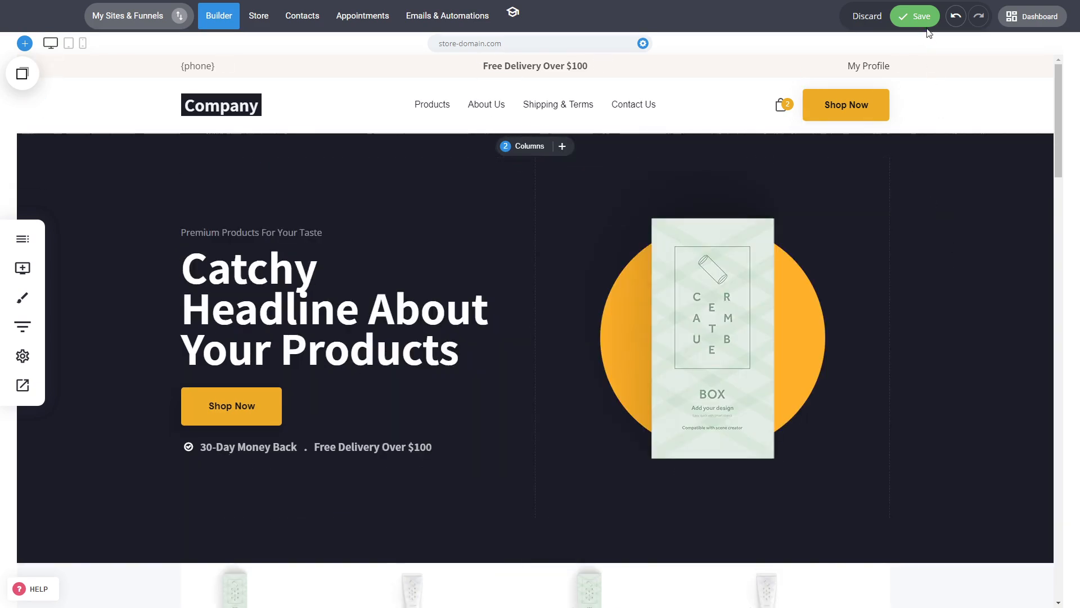
click(867, 17)
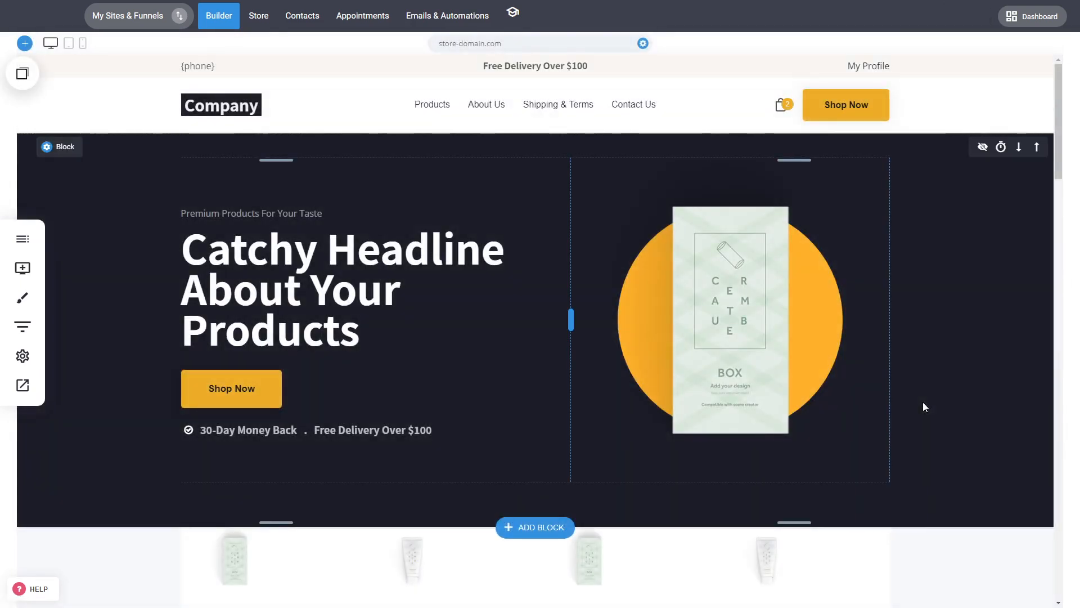
Examine the hero headline's text formatting options and the Shop Now button's settings and styling options.
click(324, 308)
click(323, 308)
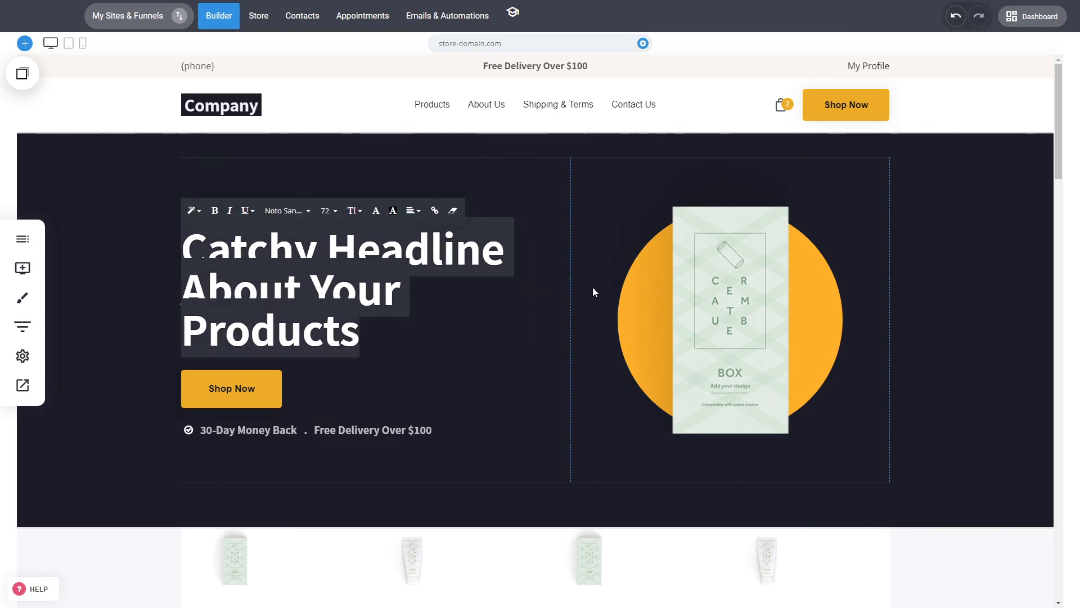
click(278, 391)
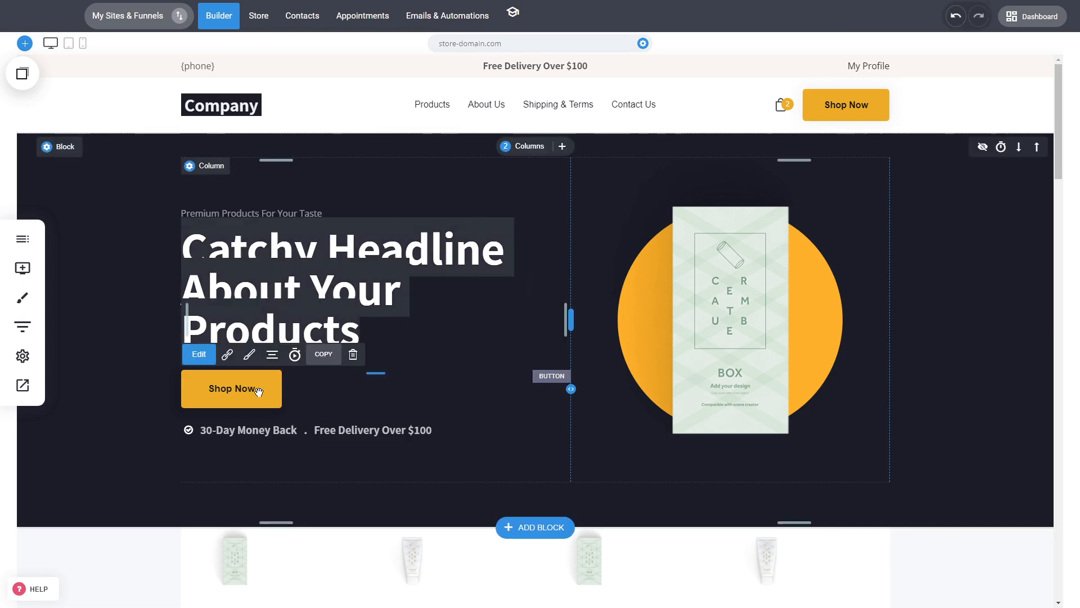
click(258, 391)
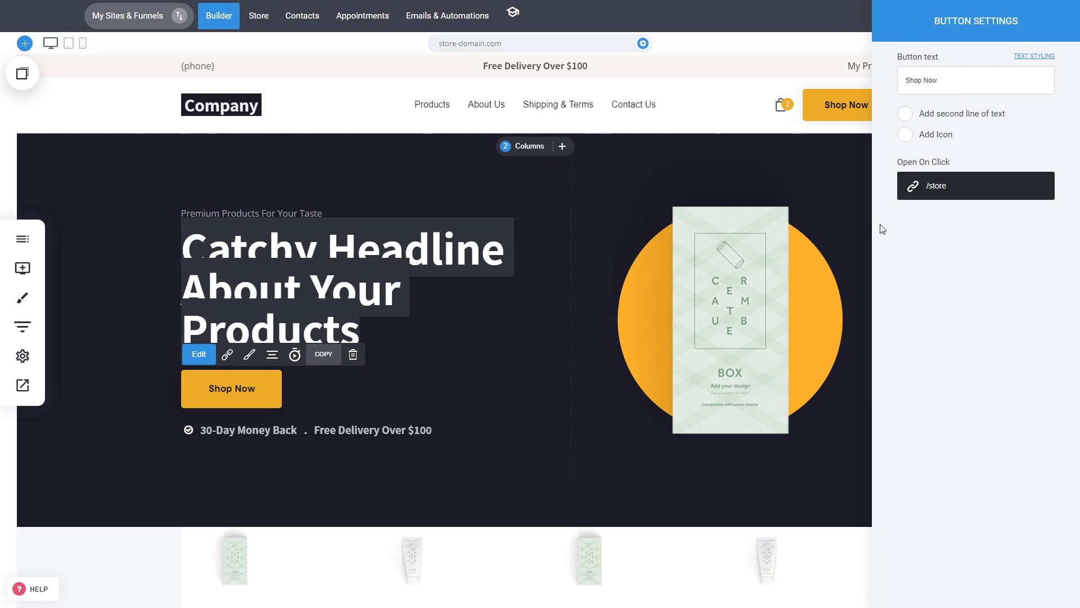
click(457, 370)
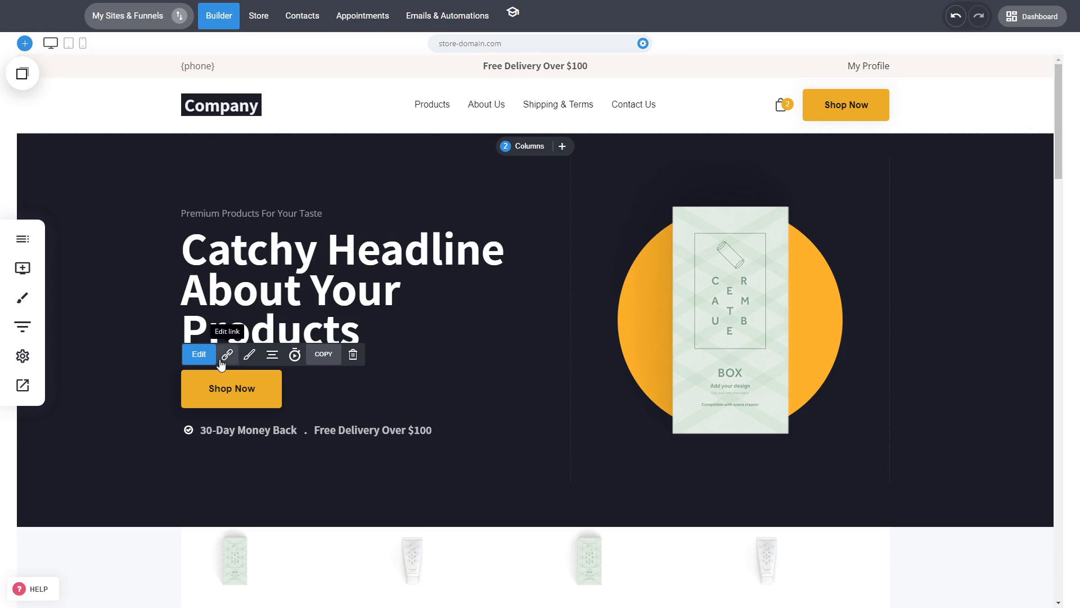
click(249, 355)
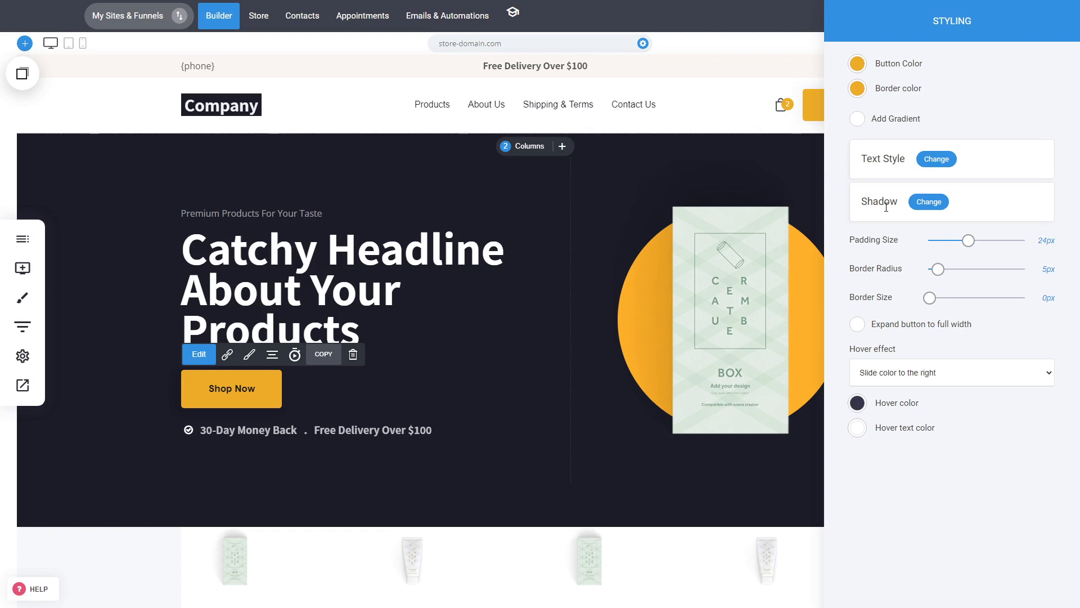
click(752, 296)
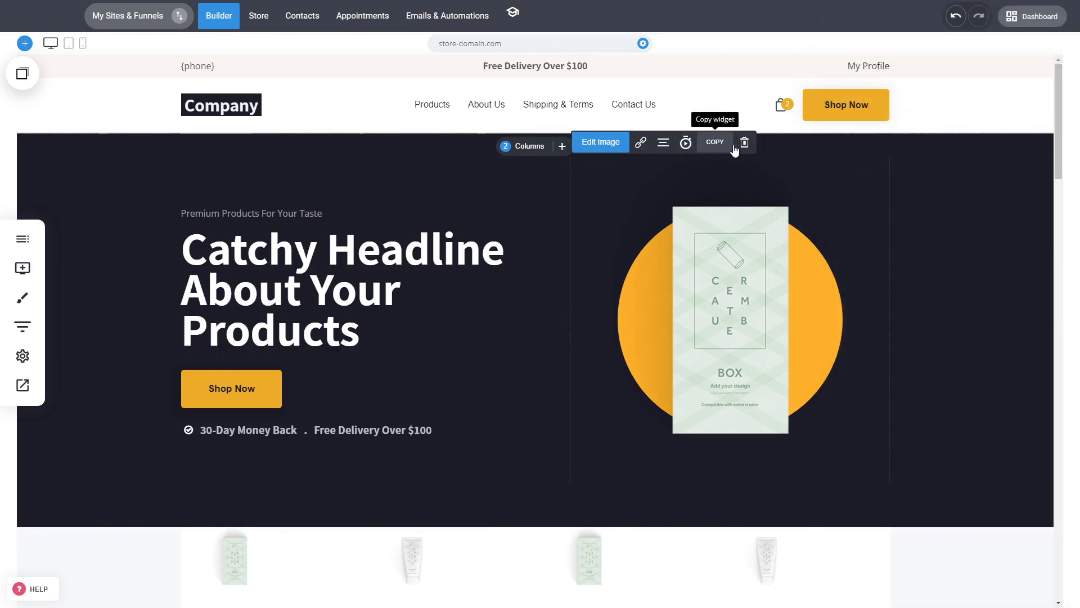
Insert the dark Hero template with a contact form below the four product categories.
scroll(916, 506, down, 5)
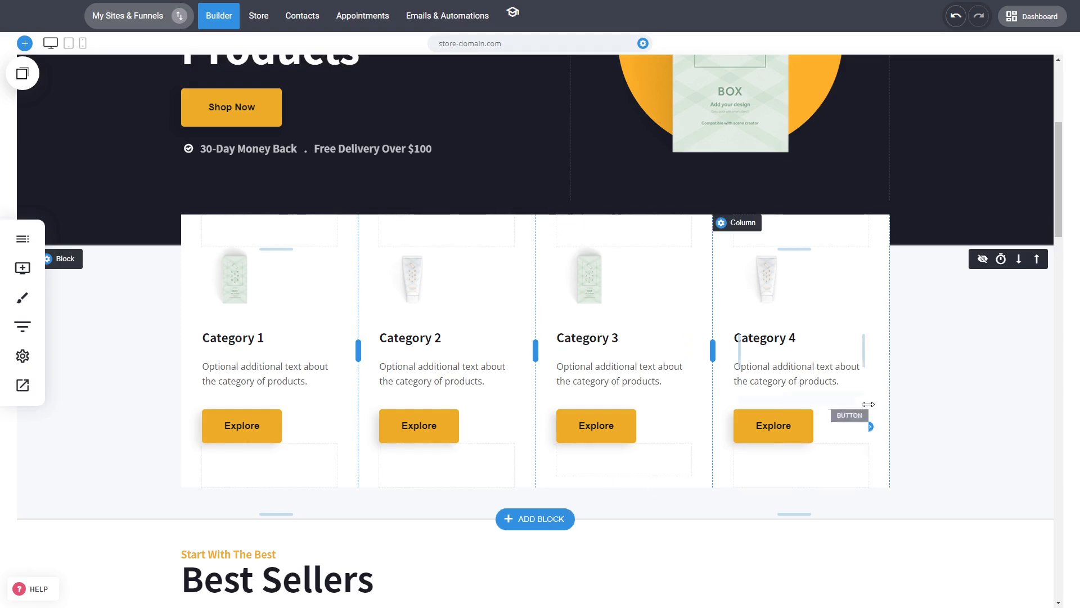
scroll(921, 397, down, 2)
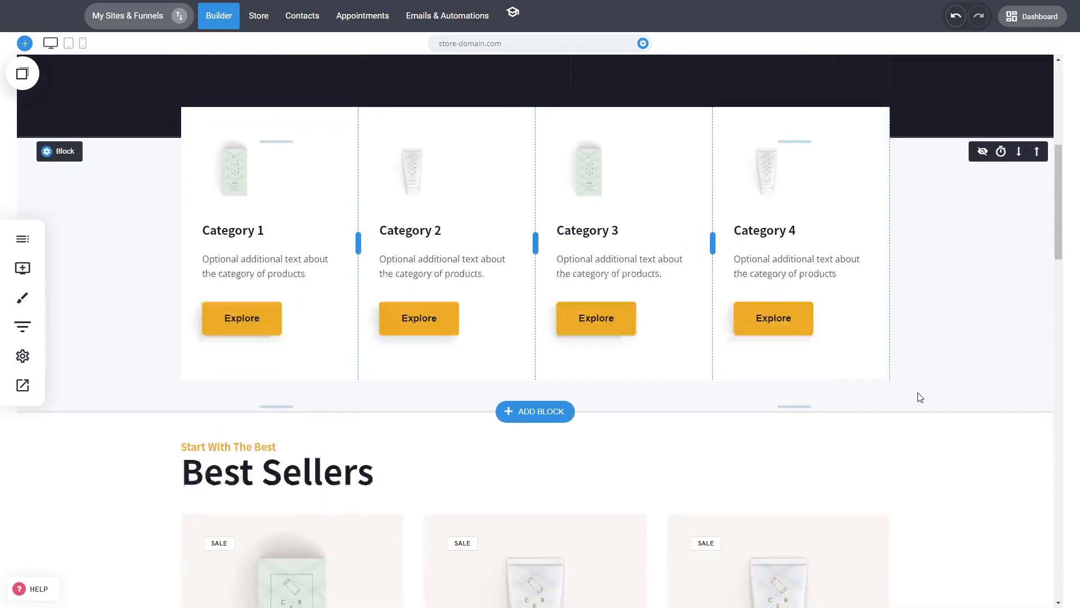
click(552, 406)
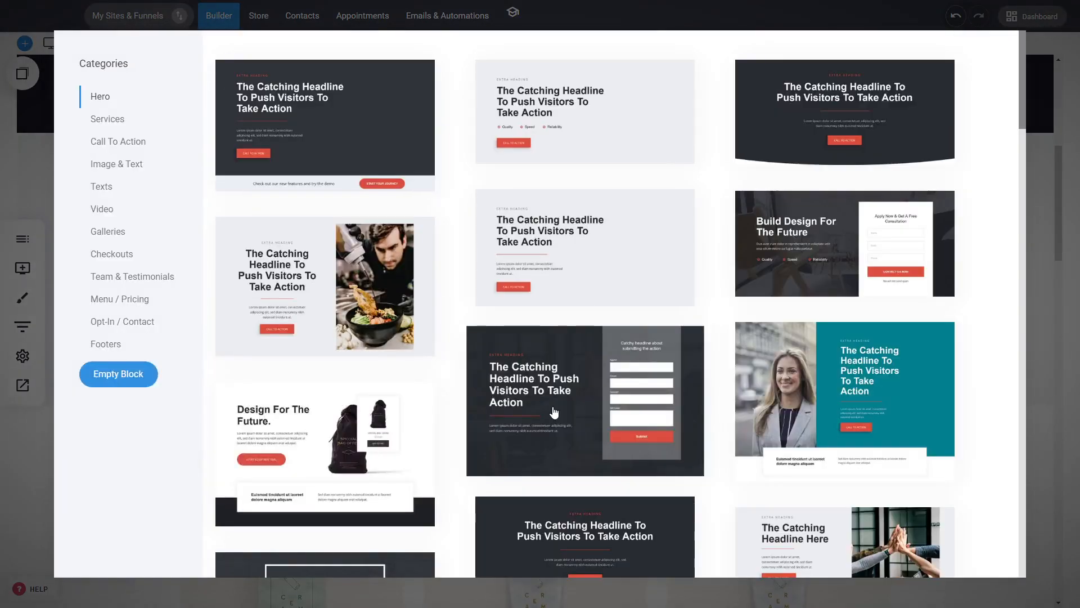
click(552, 407)
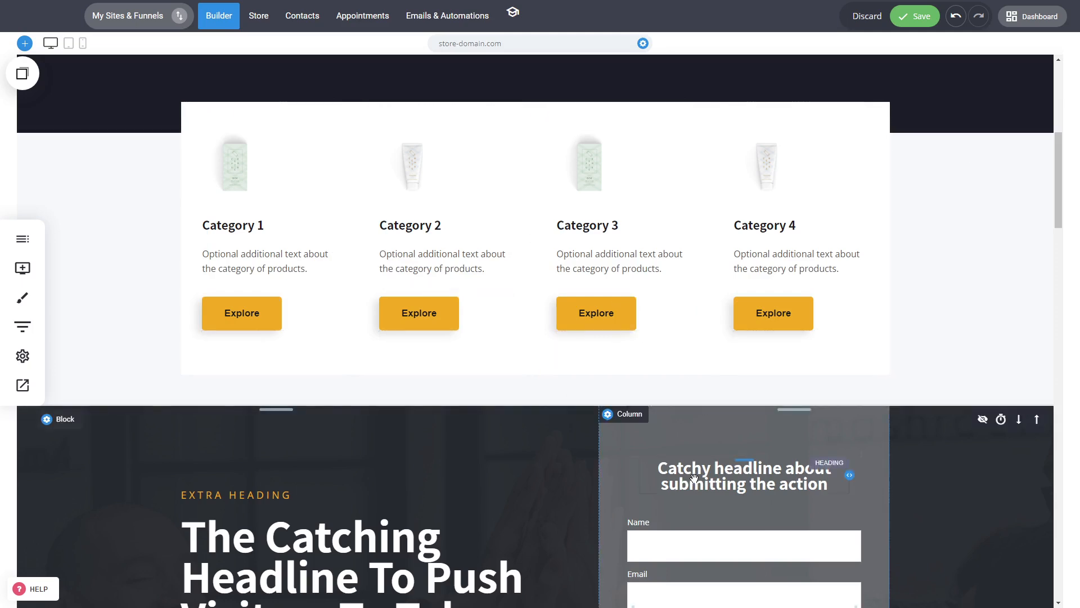
Delete the newly inserted hero block with the contact form.
scroll(785, 457, down, 6)
scroll(795, 435, up, 3)
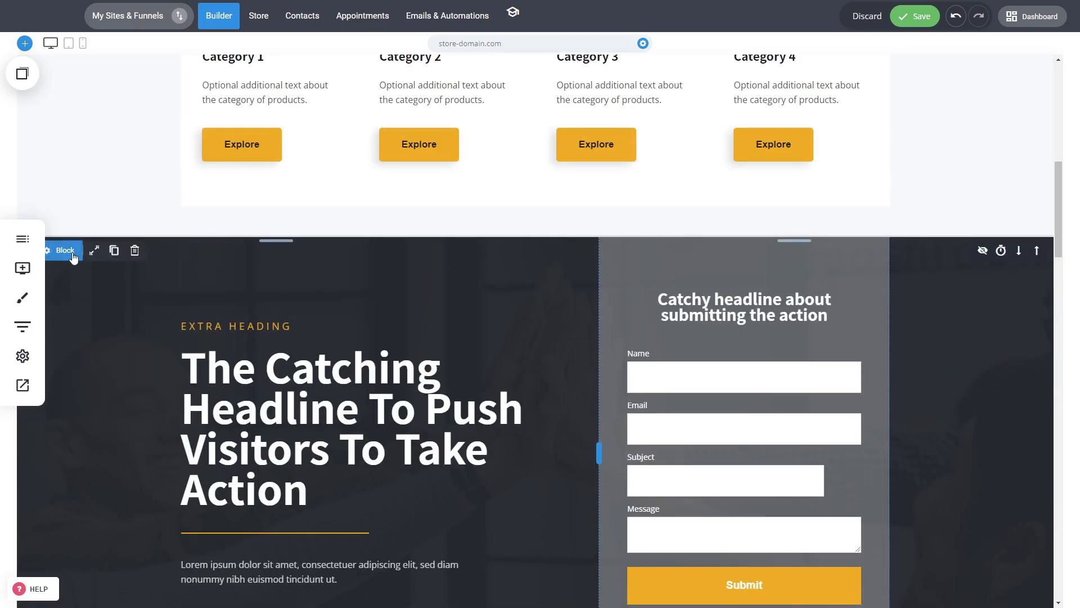
click(135, 249)
click(568, 265)
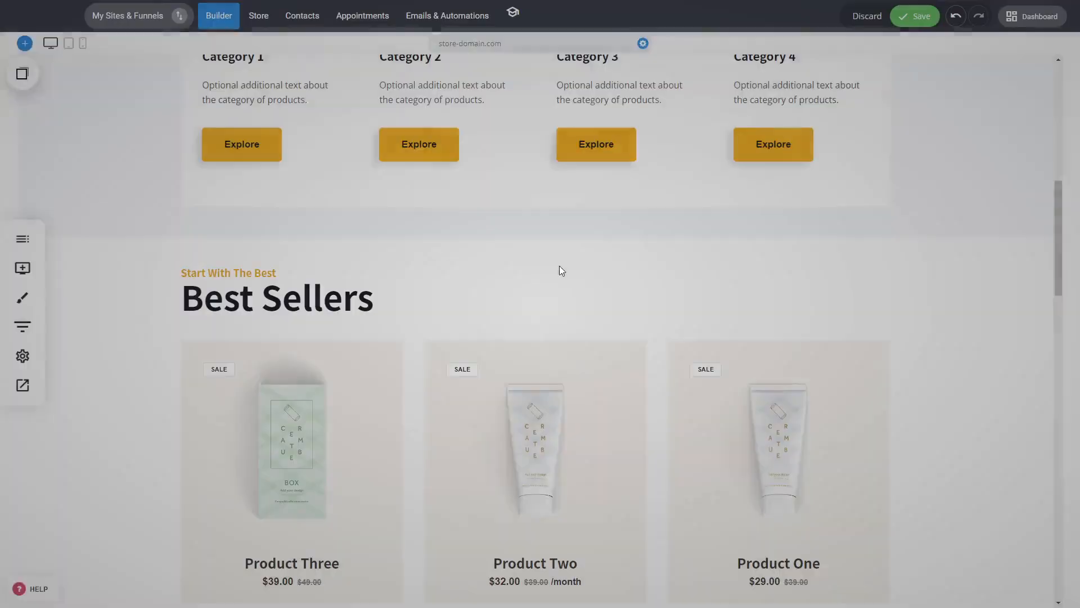
Insert the Video template "Description About Your Upsell or Downsell" between the product categories and Best Sellers.
click(562, 241)
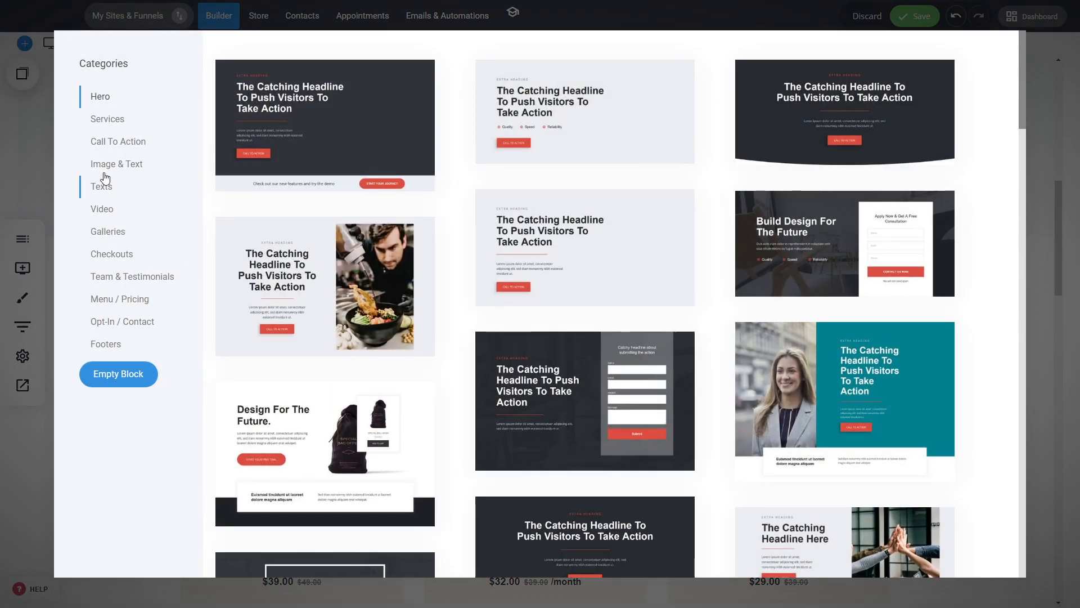
click(121, 141)
click(109, 208)
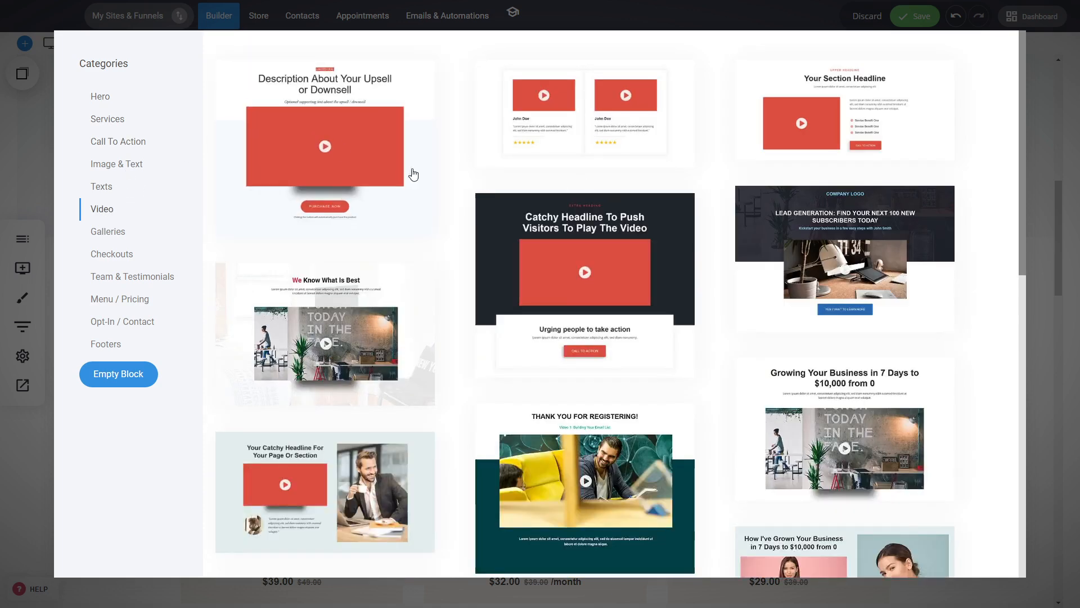
click(312, 132)
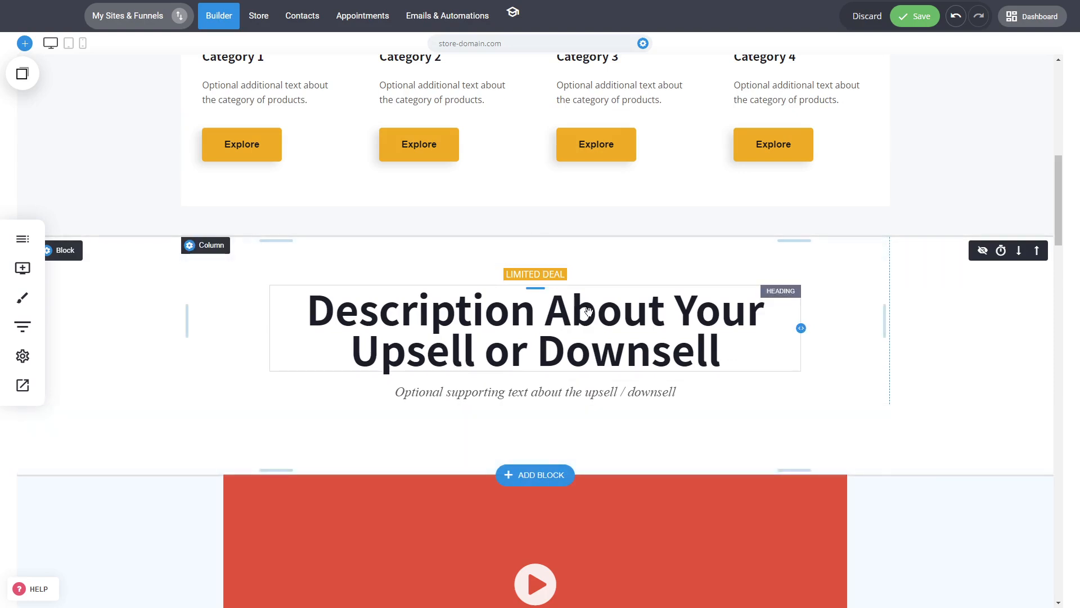
Examine the video element's settings in the new section, including its source URL and custom thumbnail.
scroll(588, 312, up, 6)
scroll(570, 320, down, 6)
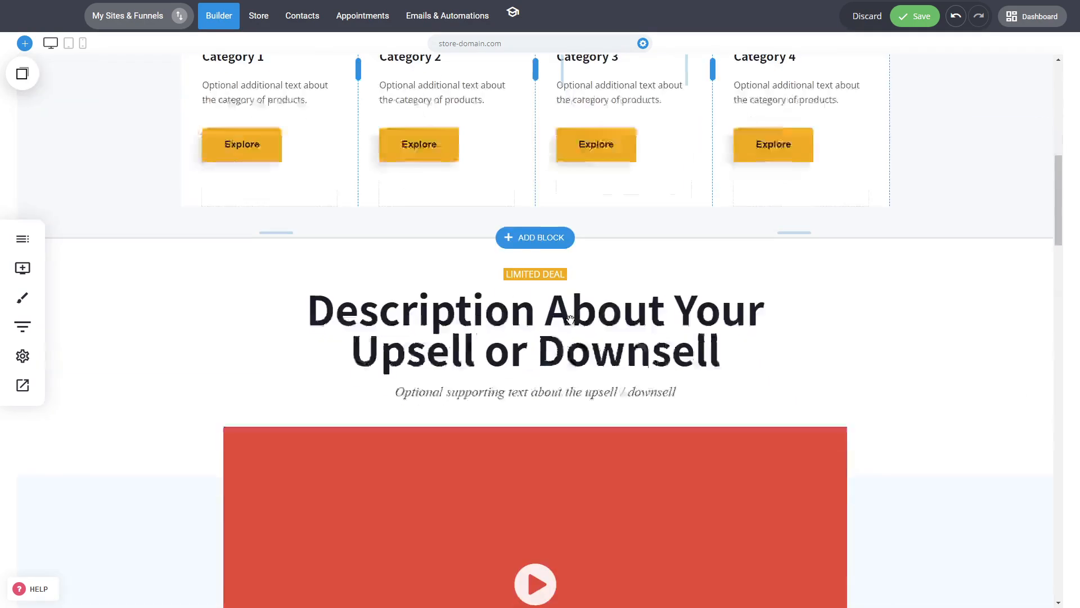
scroll(570, 319, down, 5)
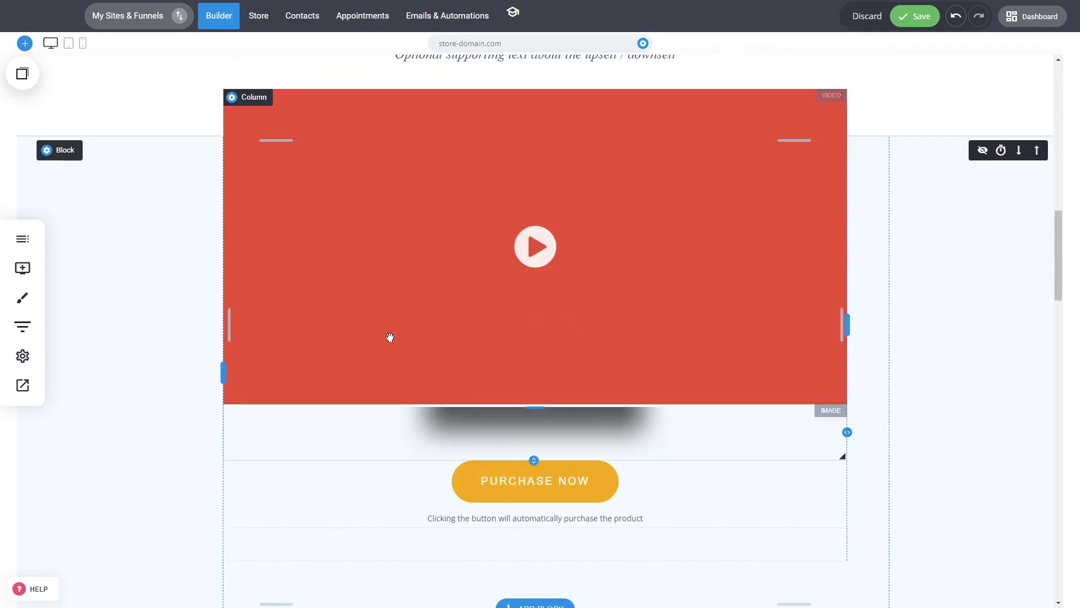
click(663, 328)
drag(1034, 88, 745, 83)
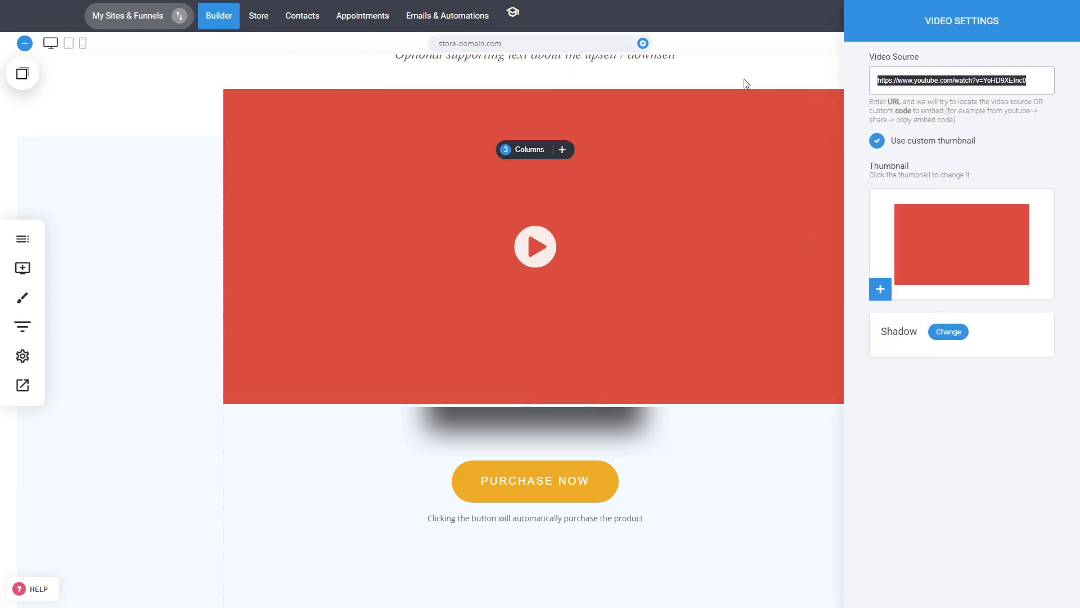
key(Escape)
Examine the text, icon and link settings of the Purchase Now button below the video.
scroll(659, 331, down, 3)
click(521, 309)
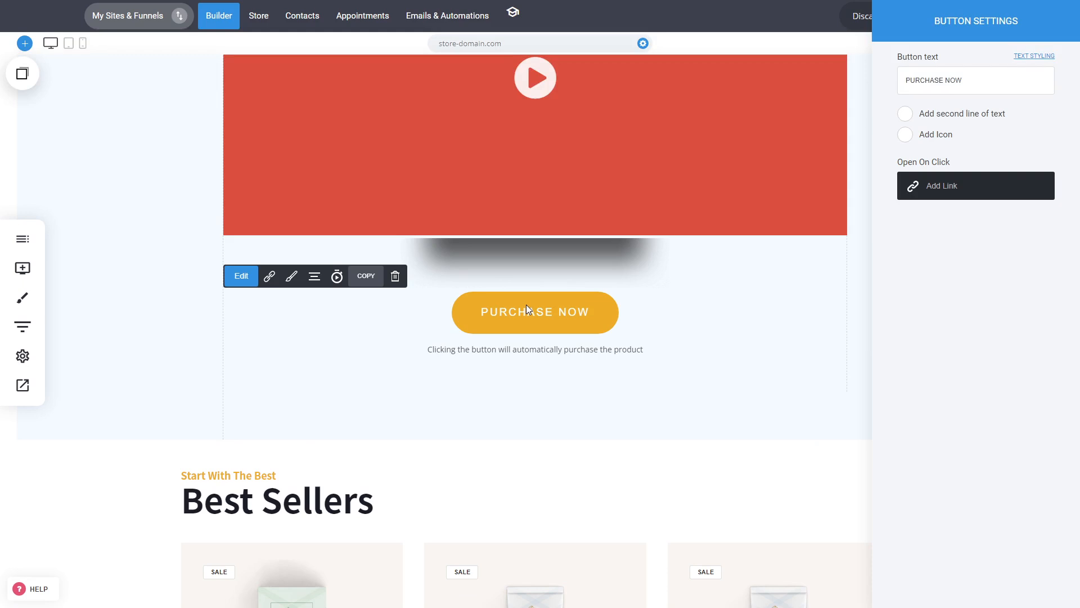
key(Escape)
scroll(731, 197, up, 5)
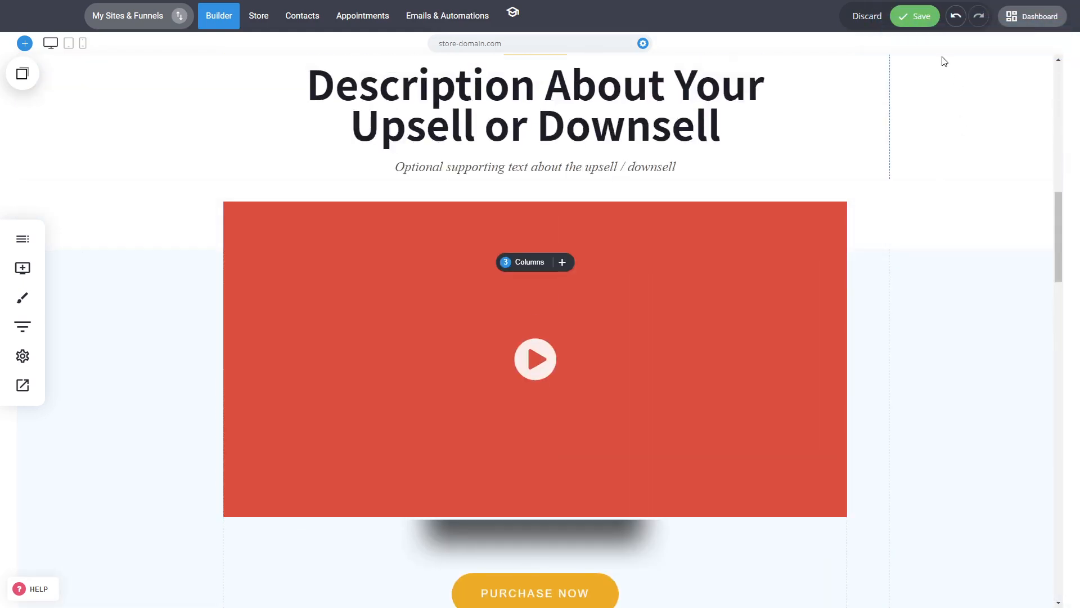
Undo the recent edits until the inserted video section is removed from the Home page.
click(956, 17)
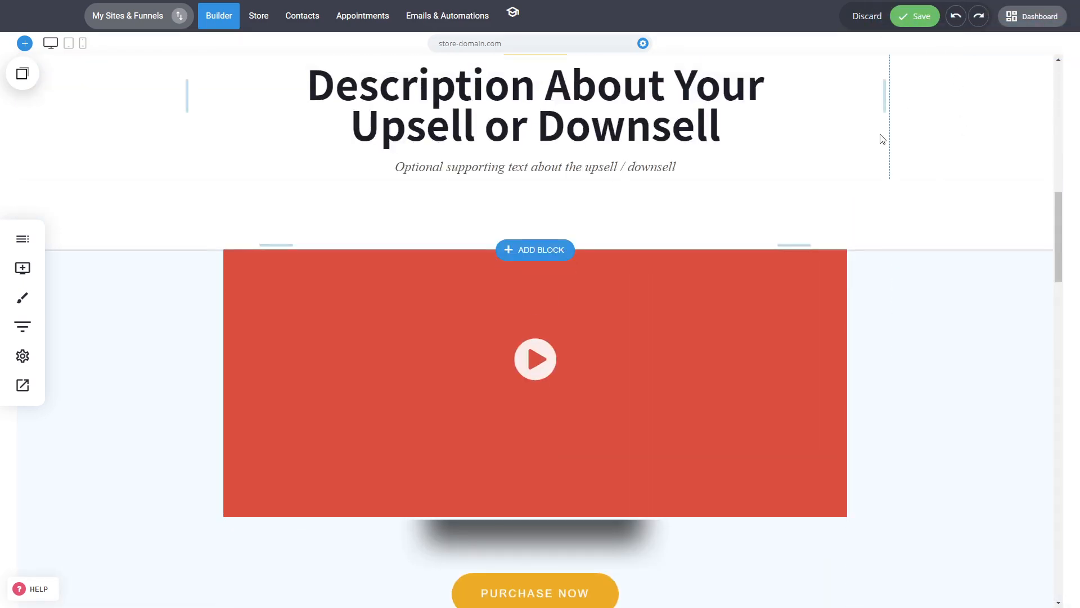
click(956, 17)
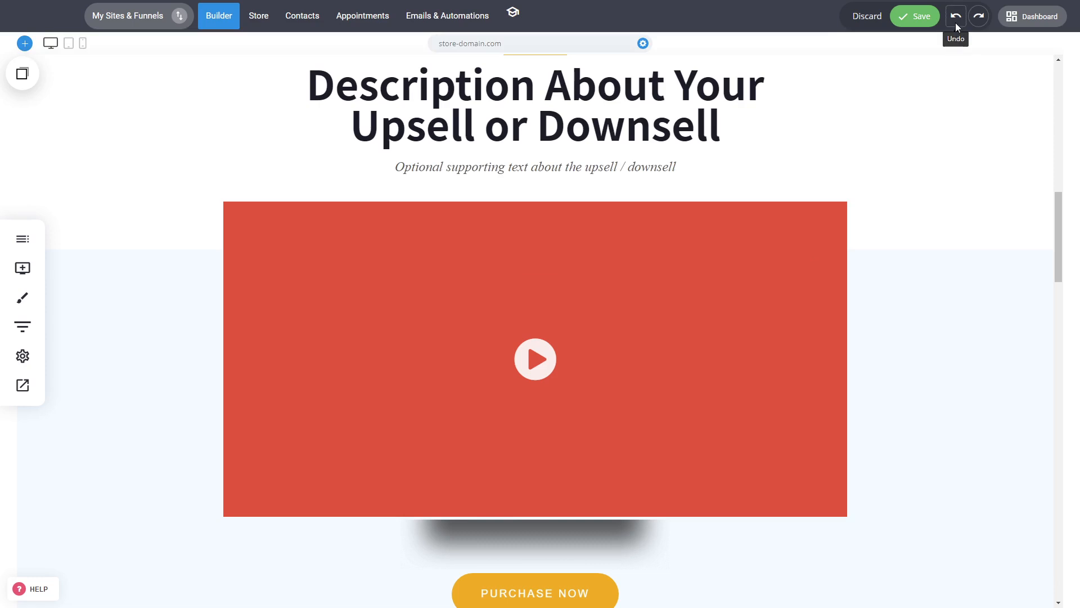
click(955, 17)
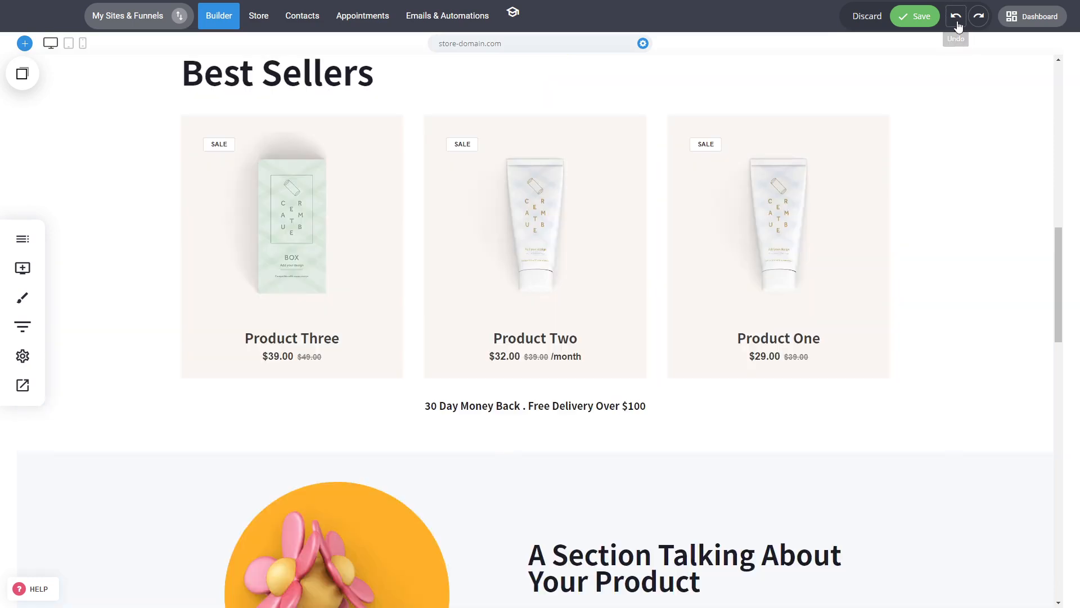
Add an Accordion widget between the Best Sellers heading and its product list.
scroll(715, 438, up, 5)
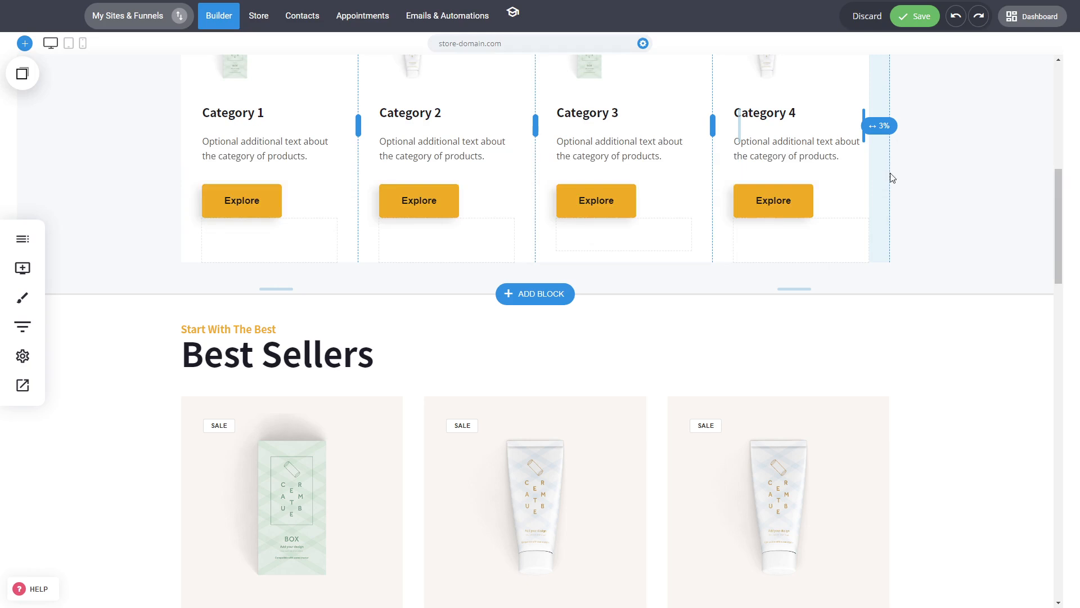
scroll(900, 180, up, 5)
scroll(925, 388, up, 4)
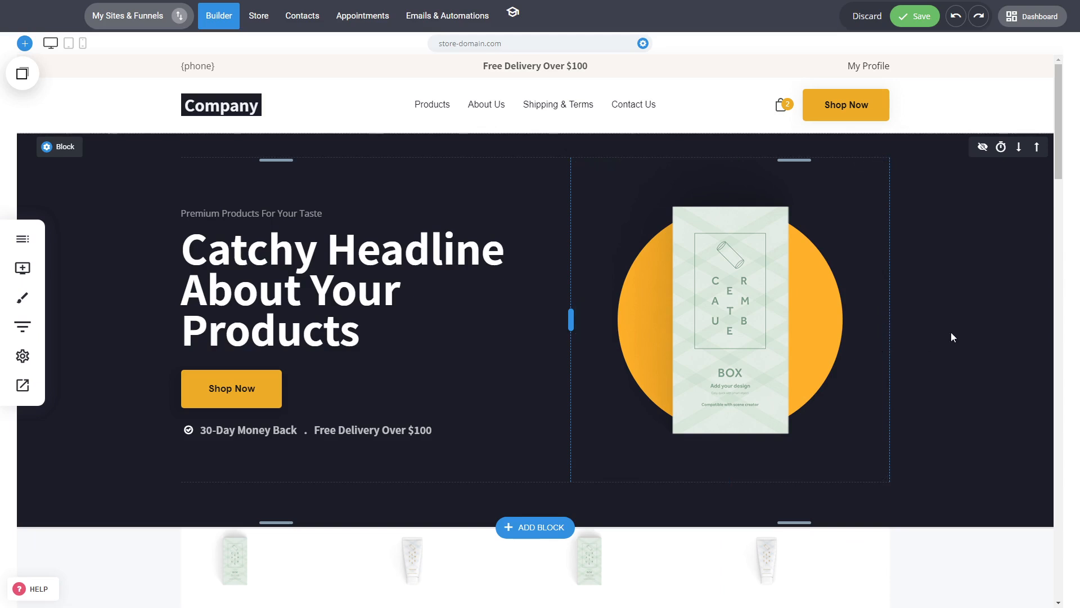
click(23, 269)
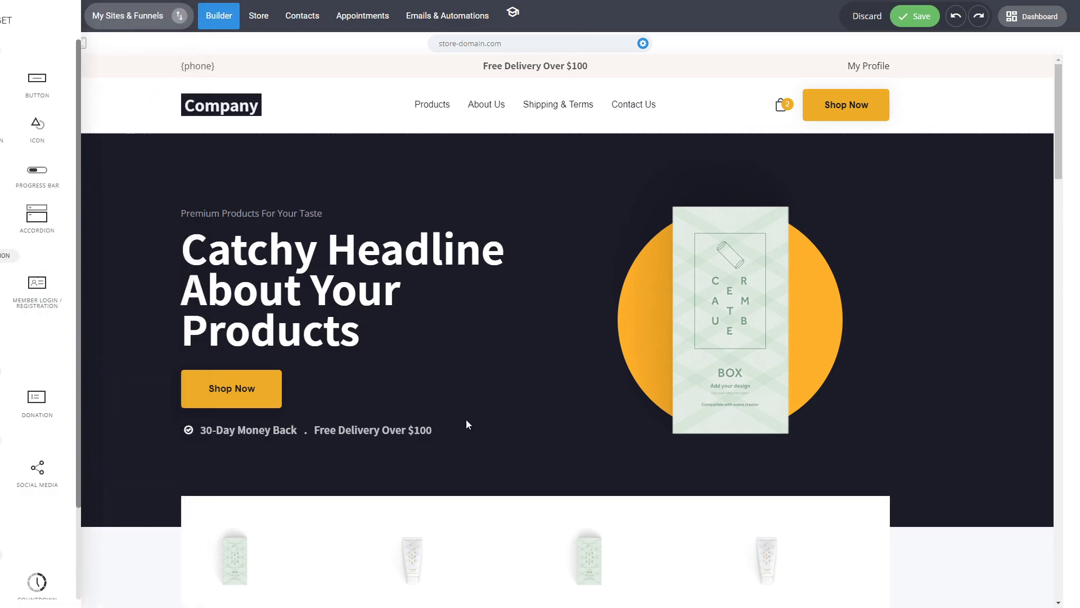
scroll(428, 416, down, 10)
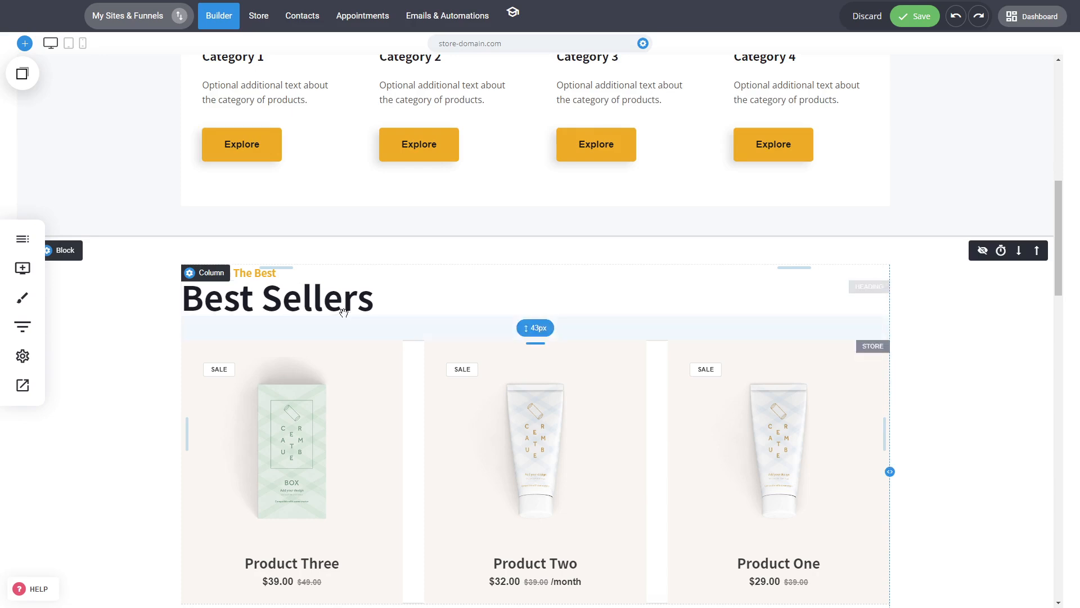
scroll(419, 315, down, 5)
scroll(543, 318, up, 4)
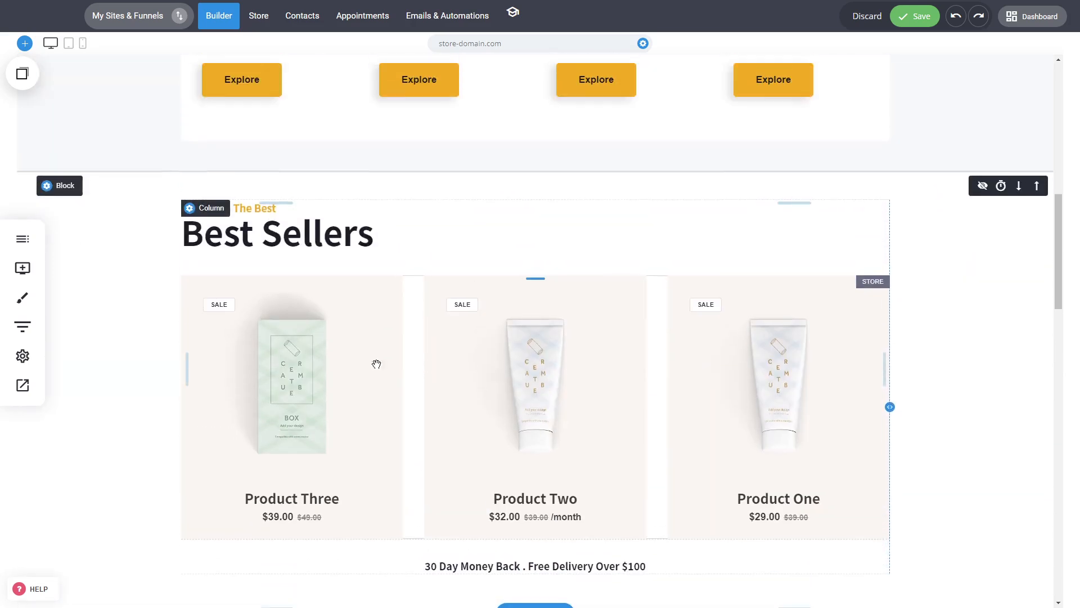
click(26, 269)
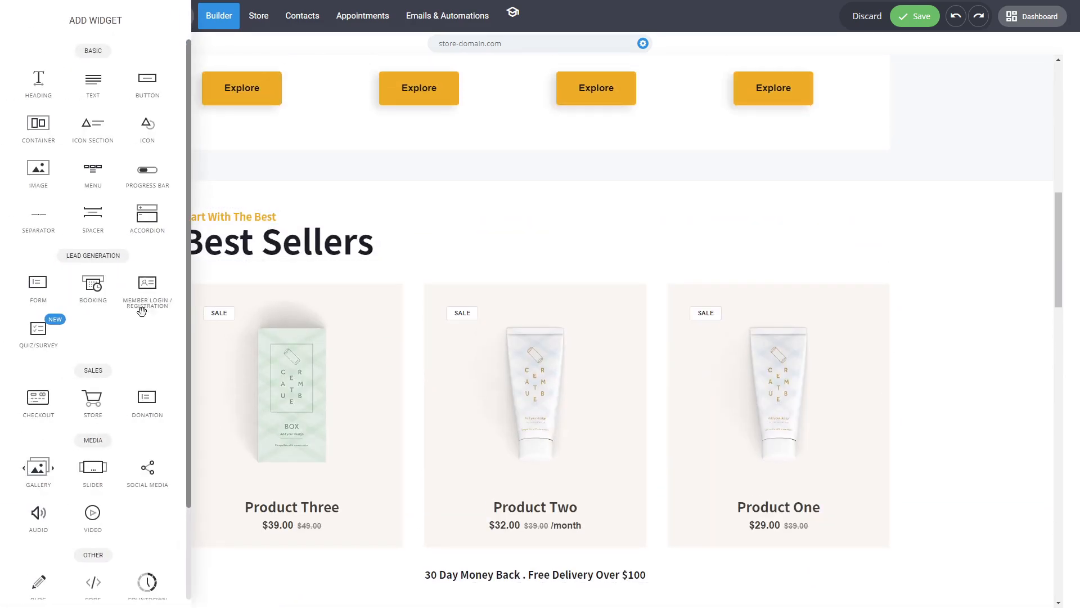
drag(151, 220, 388, 264)
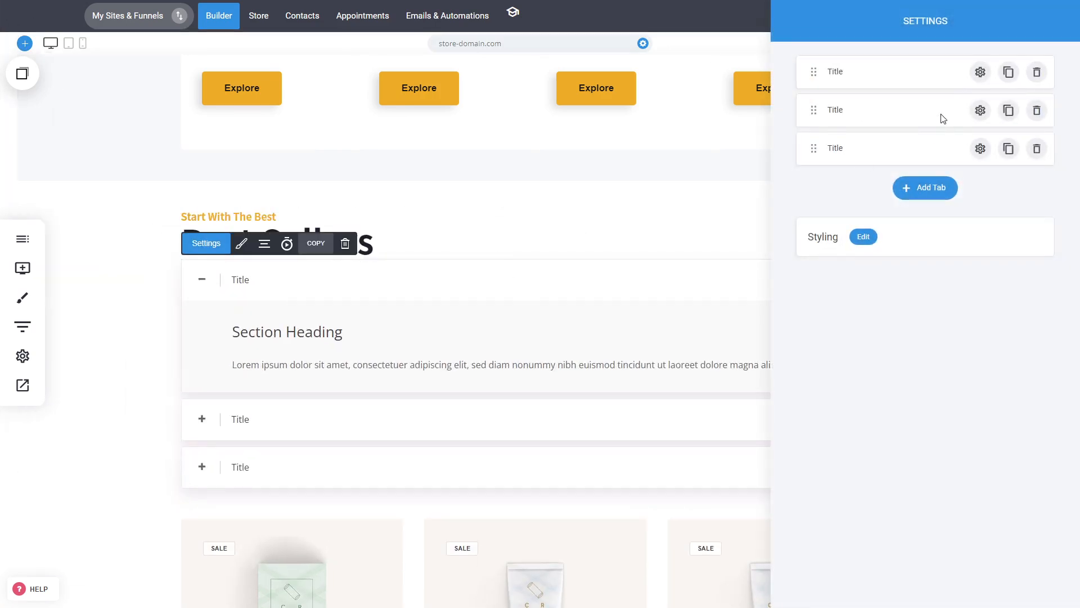
Increase the space above the accordion and narrow it so it no longer spans the full column.
drag(318, 265, 333, 280)
drag(889, 393, 713, 401)
Delete the accordion widget from the Best Sellers block and discard all unsaved page changes.
click(345, 260)
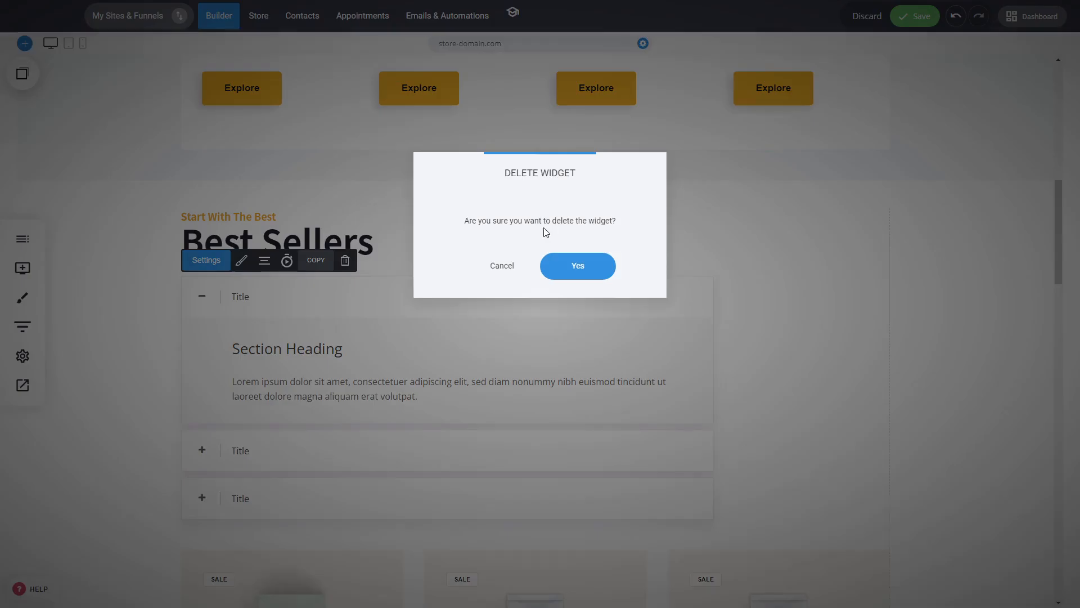
click(588, 266)
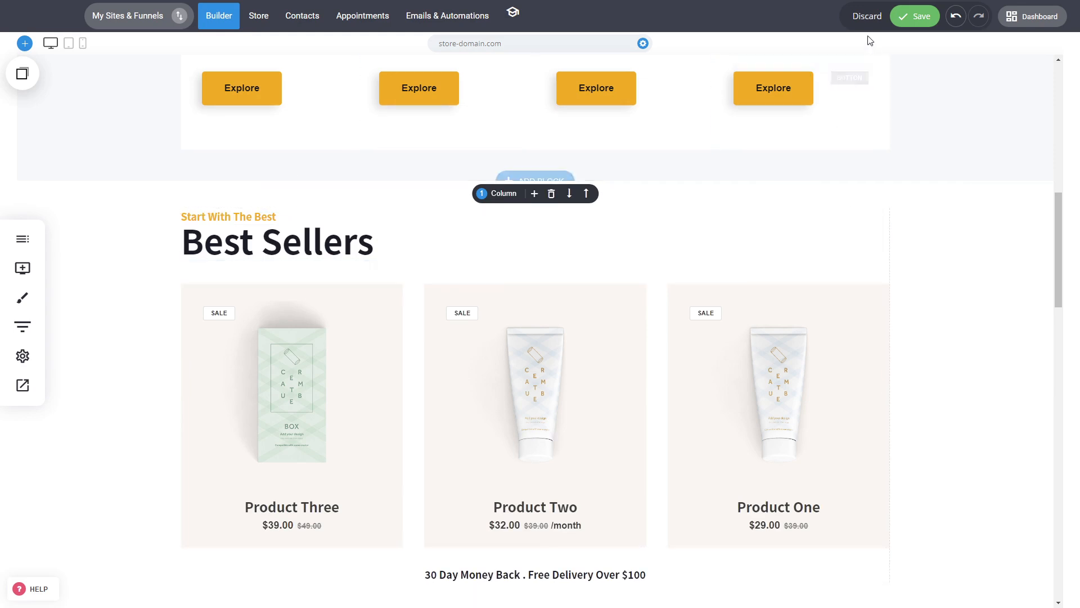
click(867, 15)
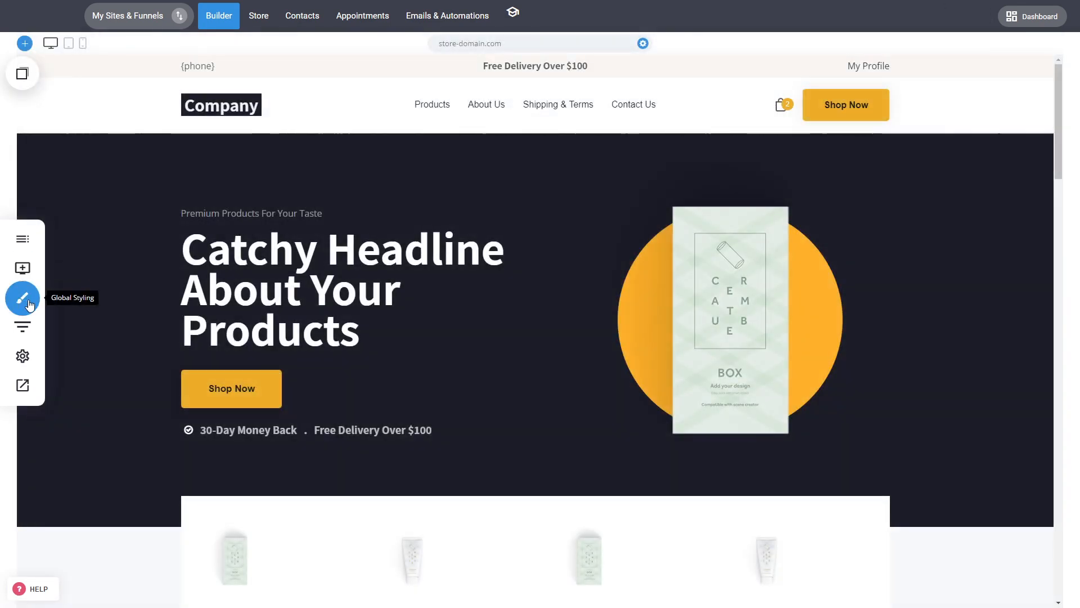
Set the global text styling font of Heading 1 to Courier New.
click(29, 304)
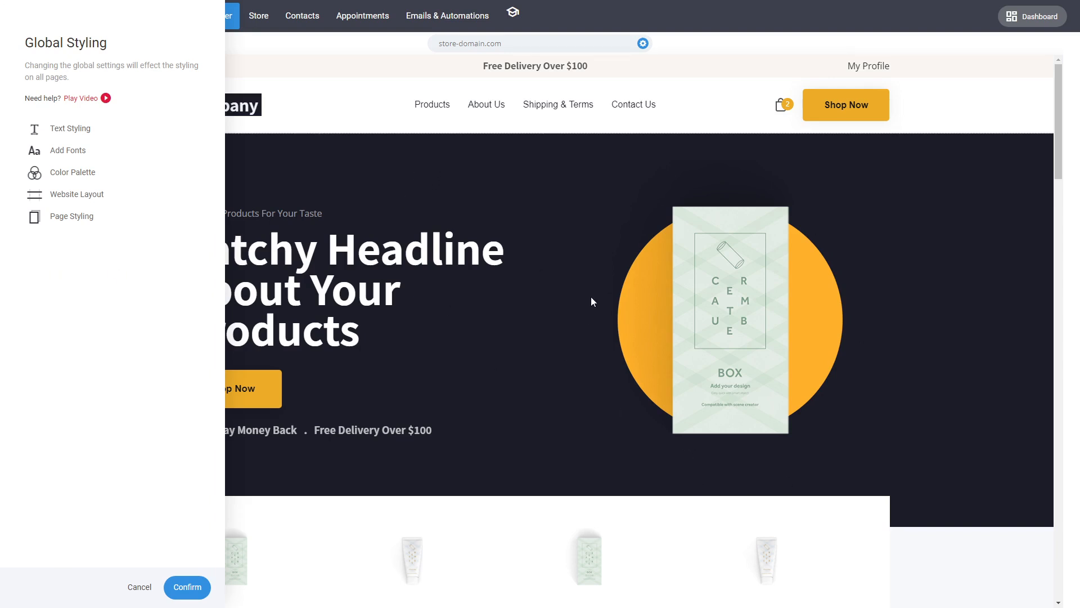
click(82, 130)
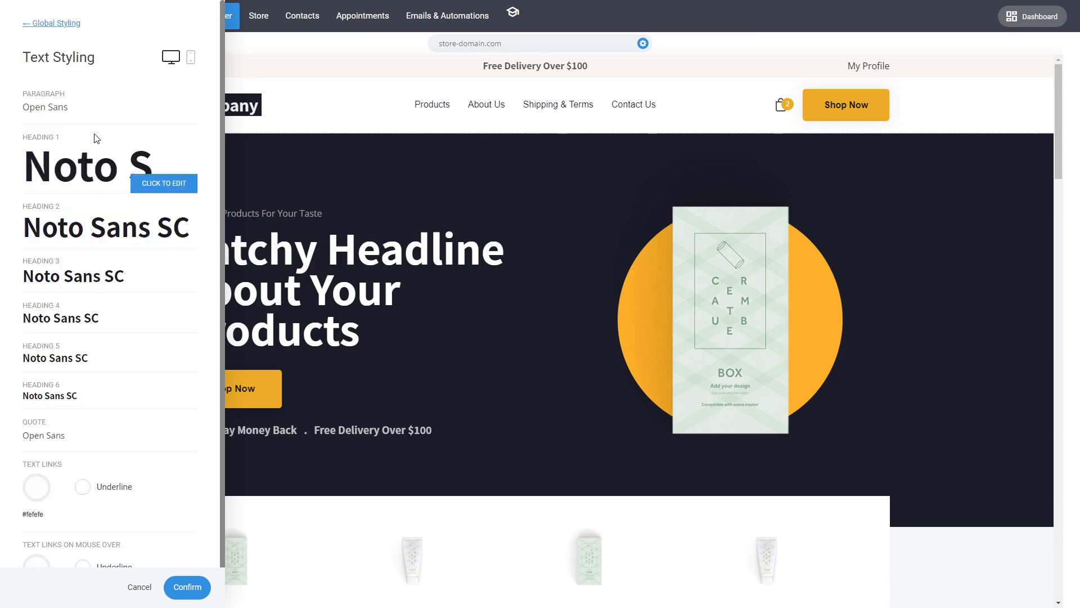
click(111, 177)
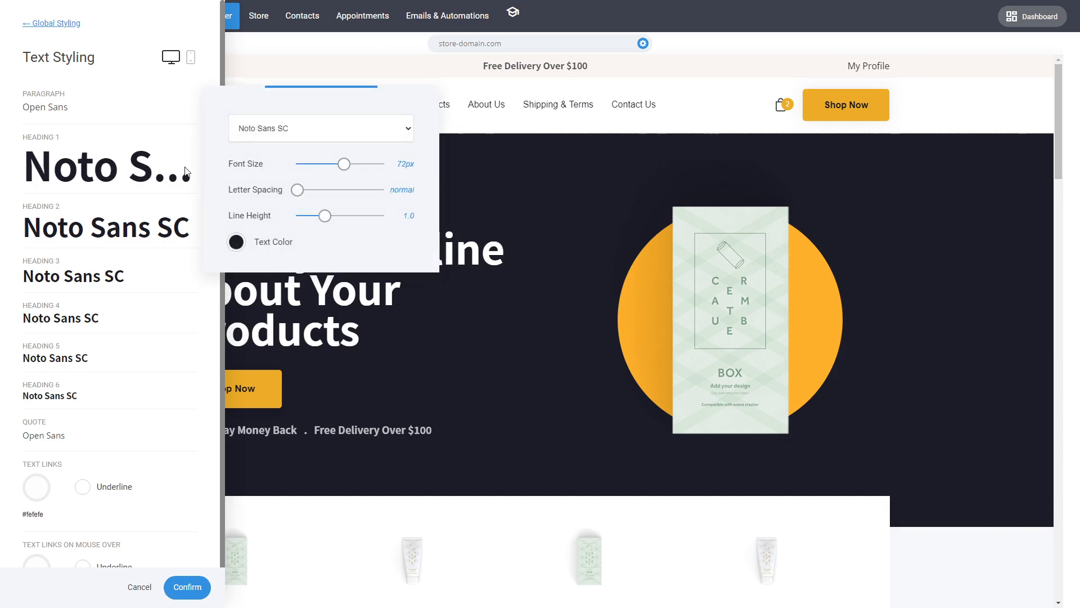
click(298, 127)
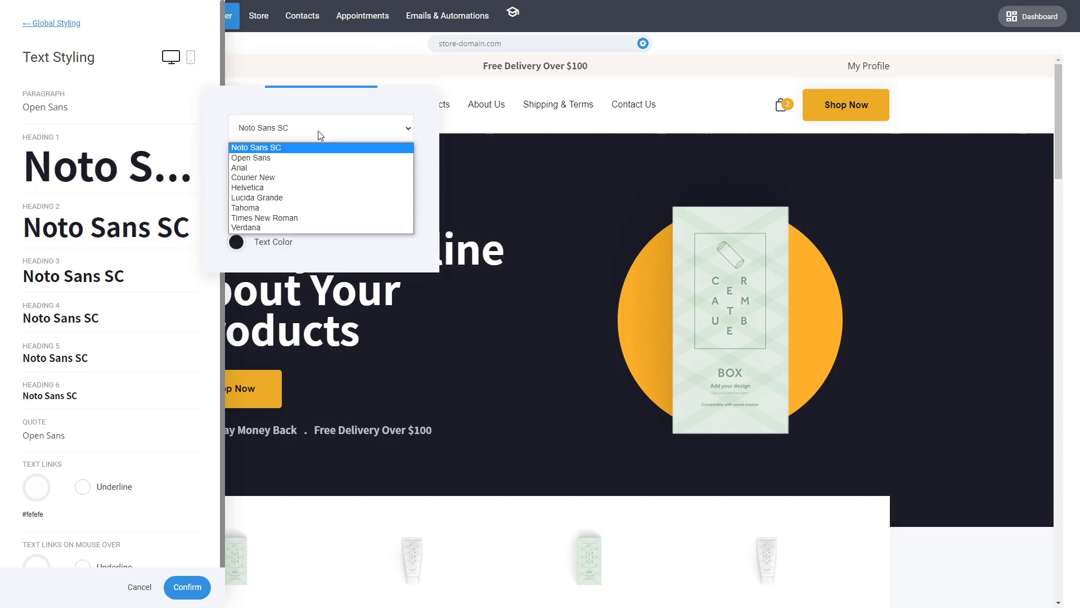
click(298, 178)
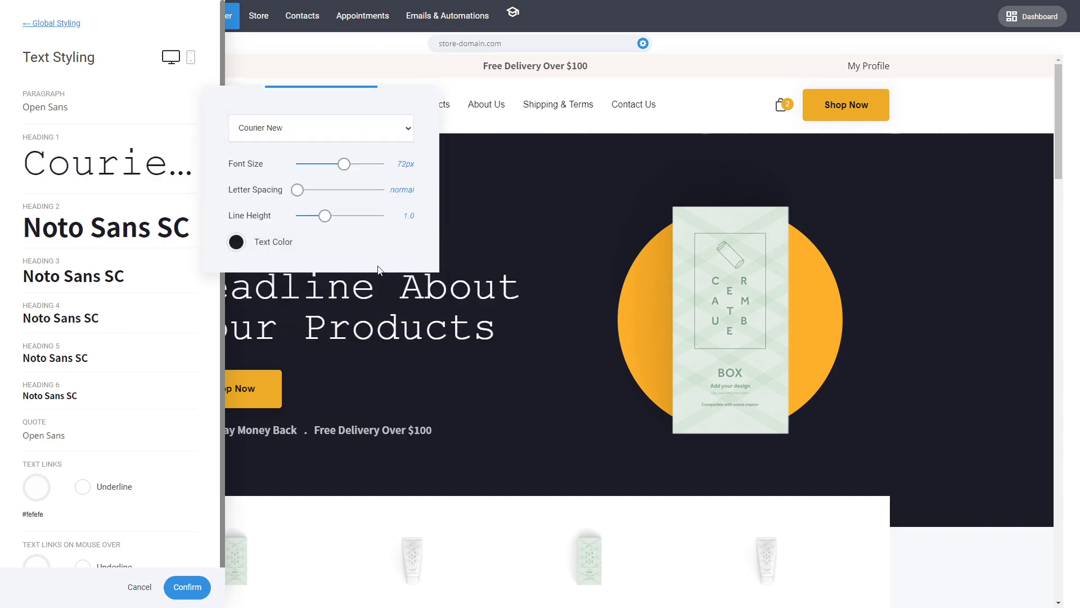
Set the global text styling font of Heading 2 to Courier New.
click(123, 230)
click(121, 226)
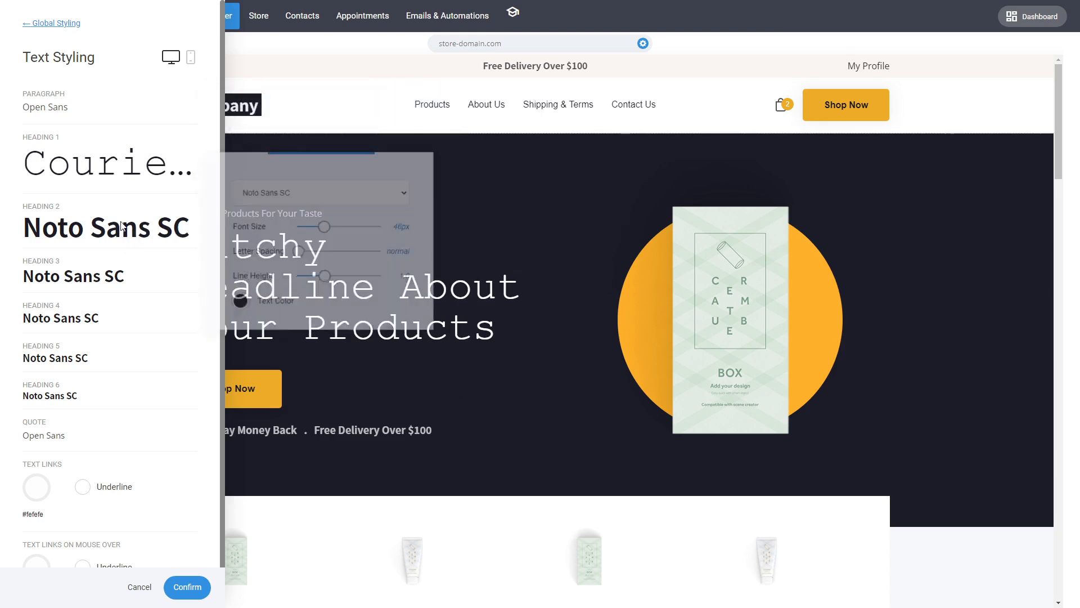
click(281, 192)
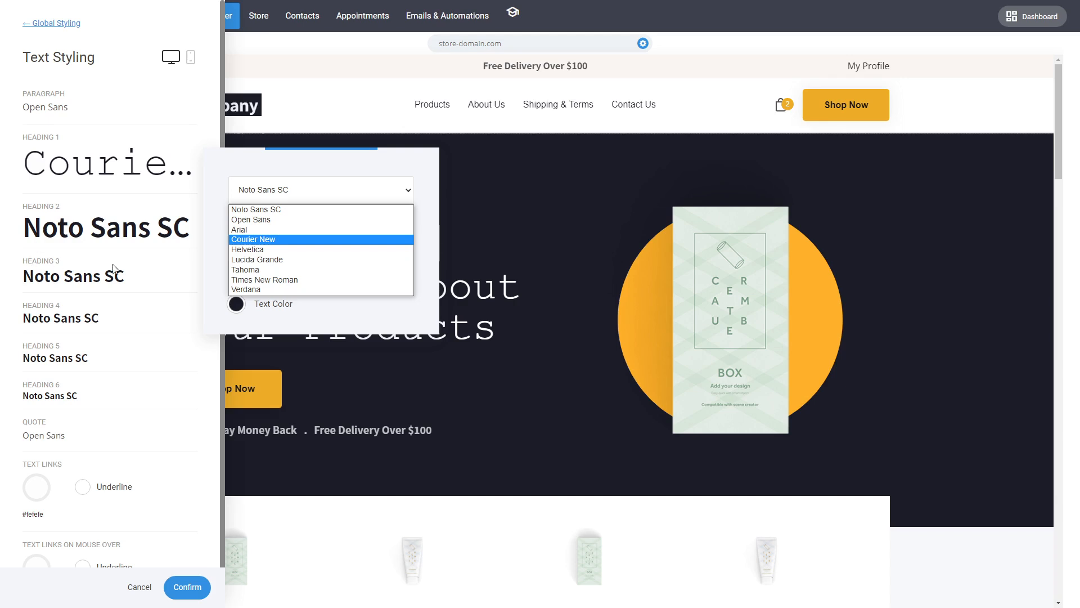
click(252, 240)
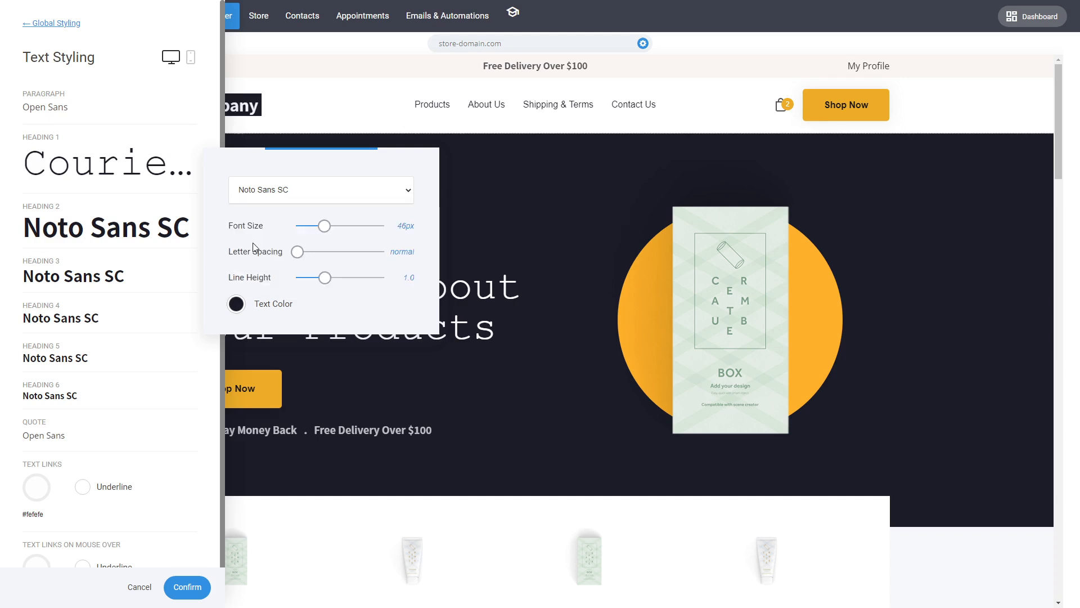
click(184, 393)
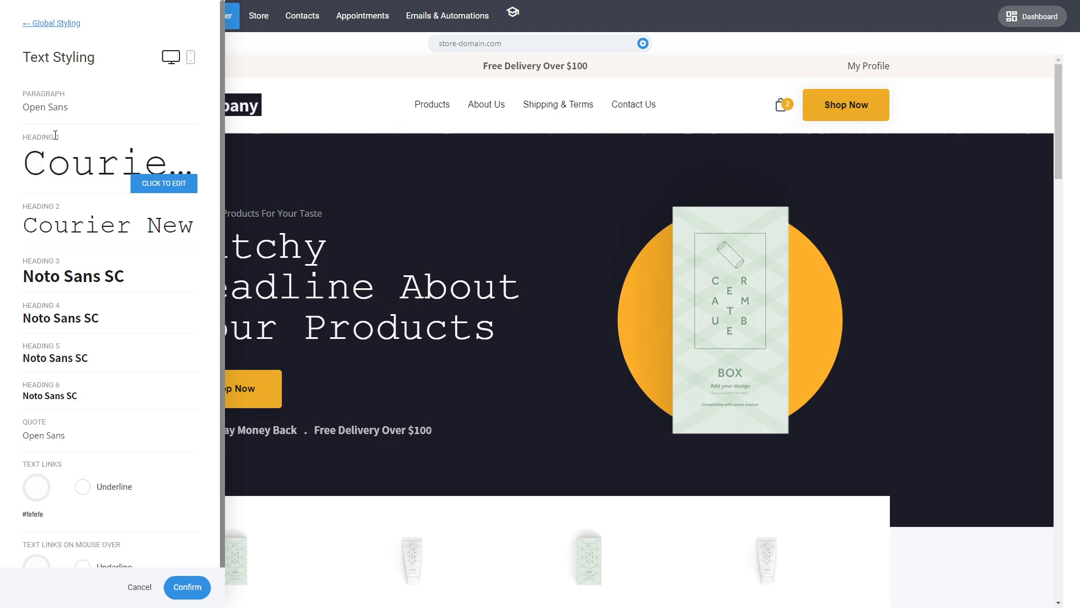
Set the global primary color to light green #95D98C and confirm the global styling changes.
click(42, 23)
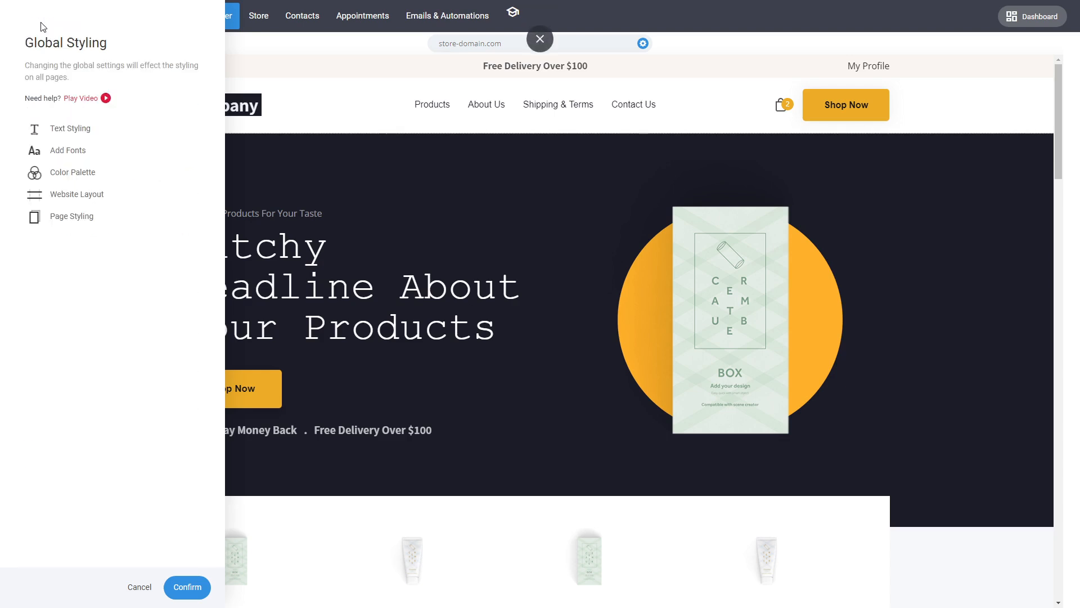
click(83, 179)
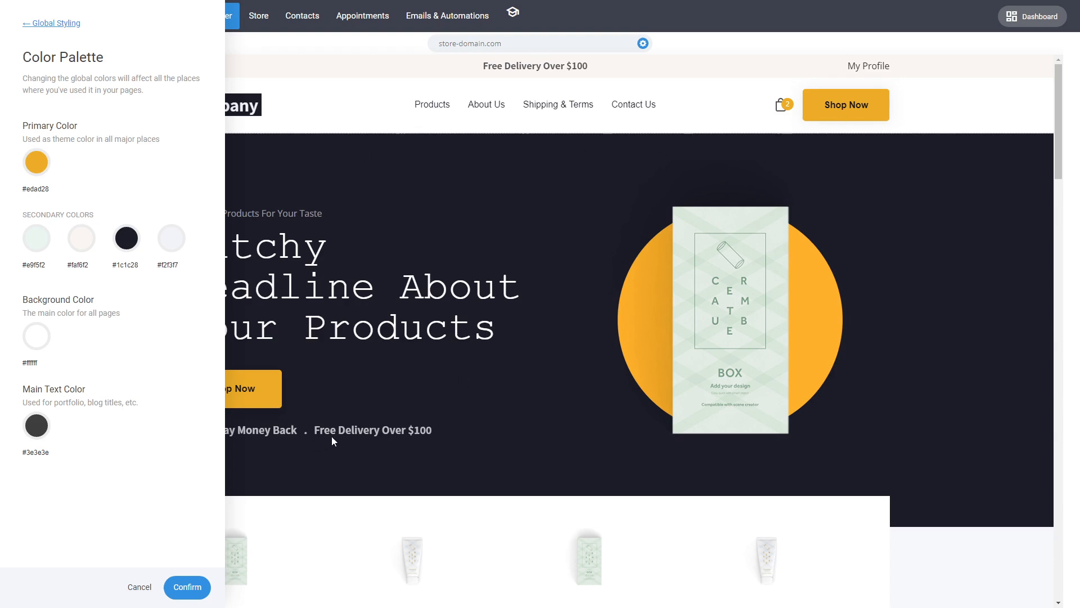
click(37, 162)
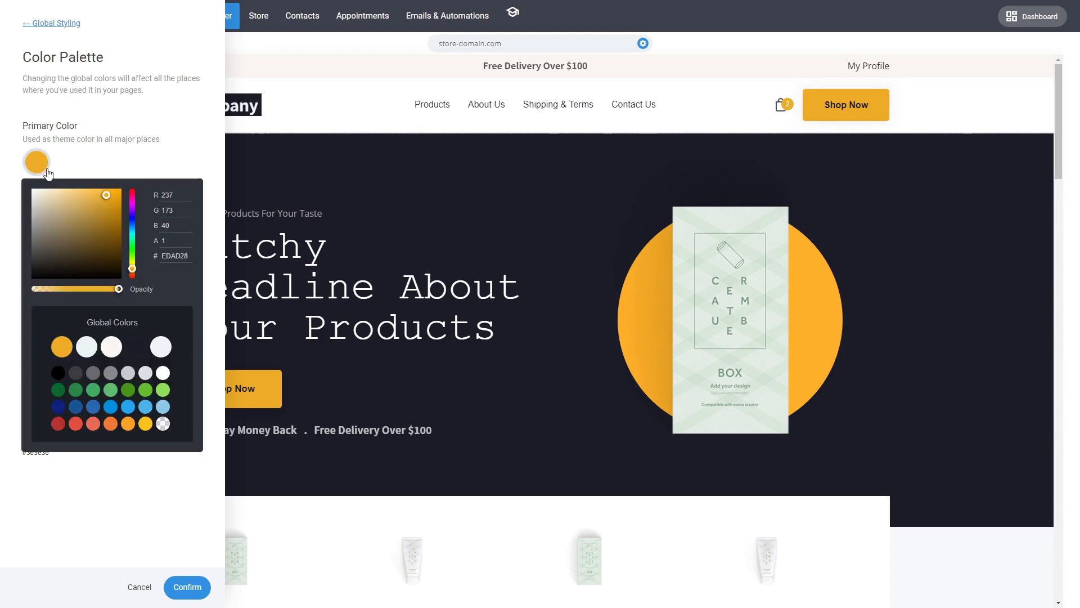
drag(132, 275, 135, 256)
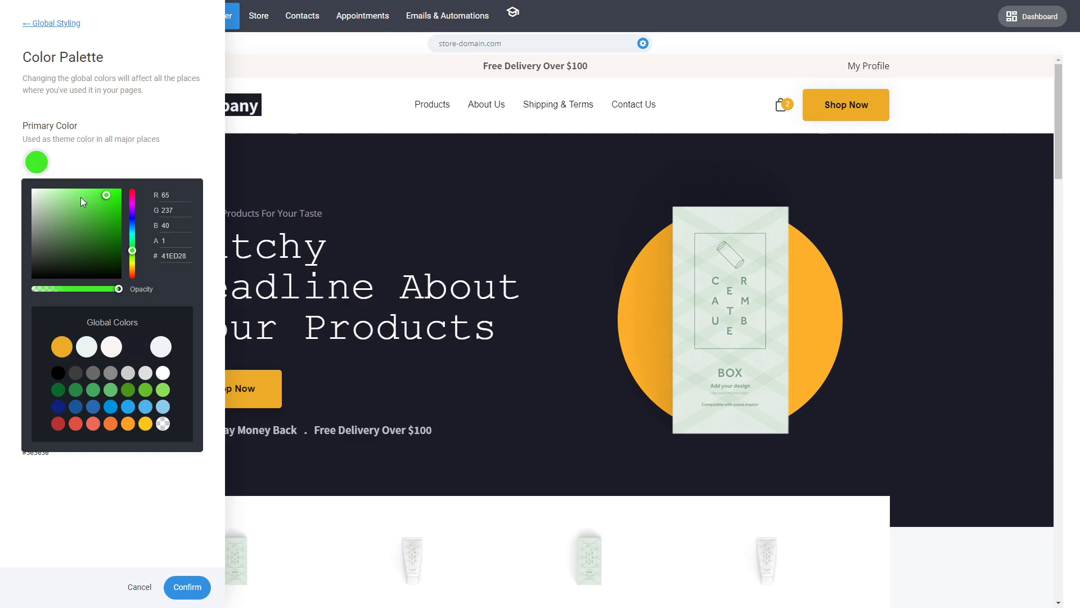
drag(80, 197, 65, 208)
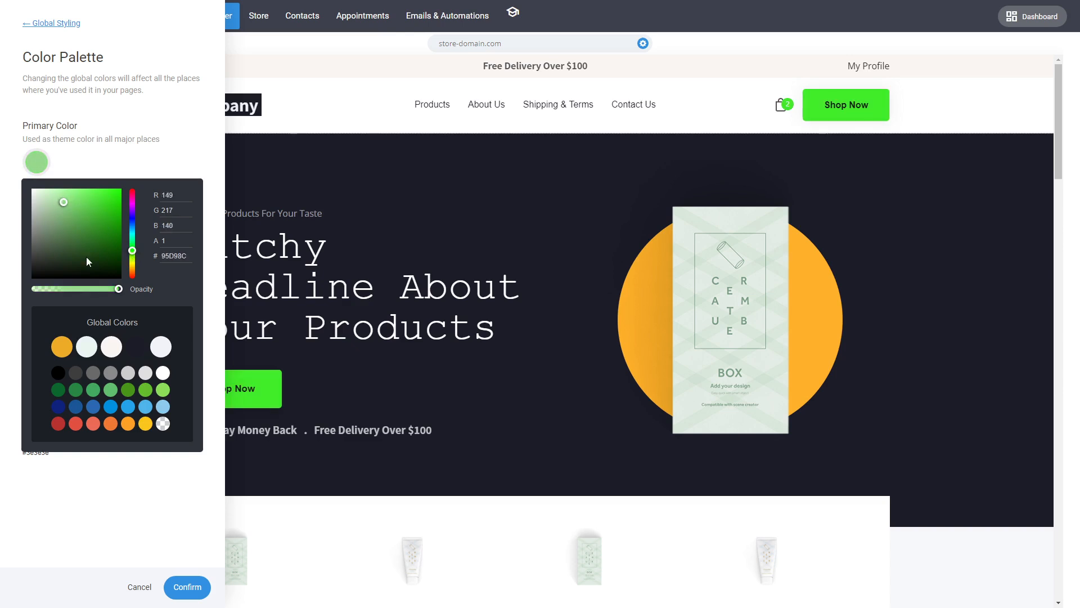
click(189, 586)
click(187, 586)
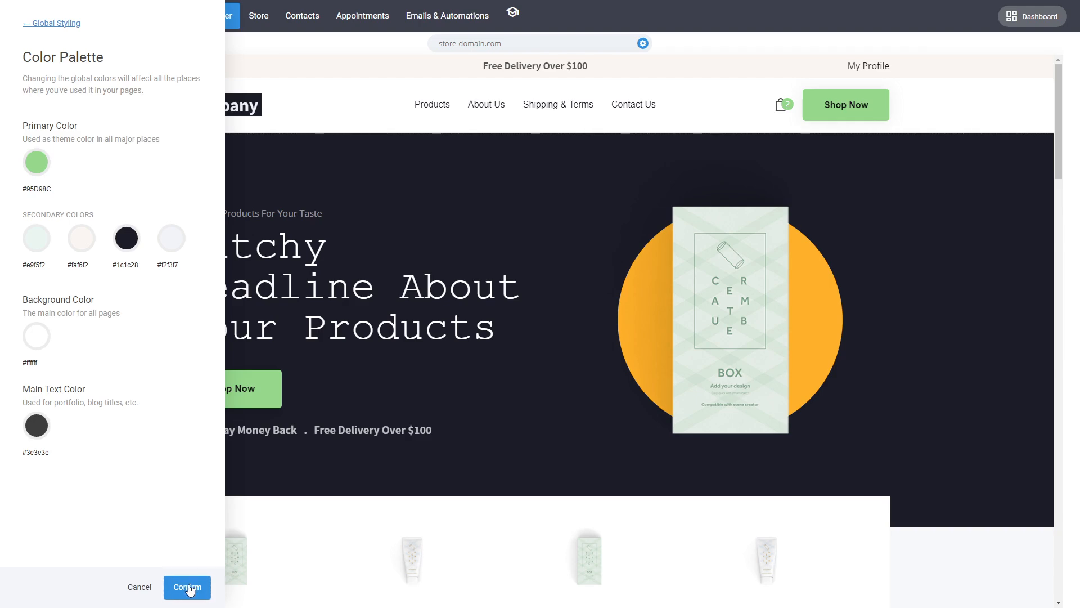
Remove the orange circle background image from the hero's product image column, then discard that change.
mouse_move(1060, 145)
mouse_down()
mouse_move(1053, 240)
mouse_move(1053, 135)
mouse_up()
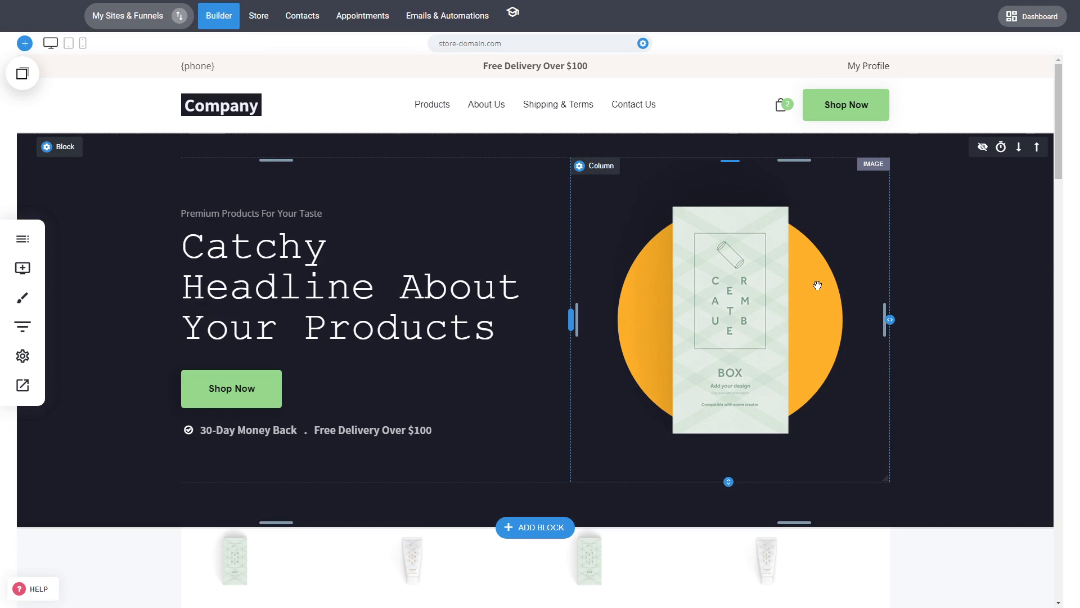
click(599, 168)
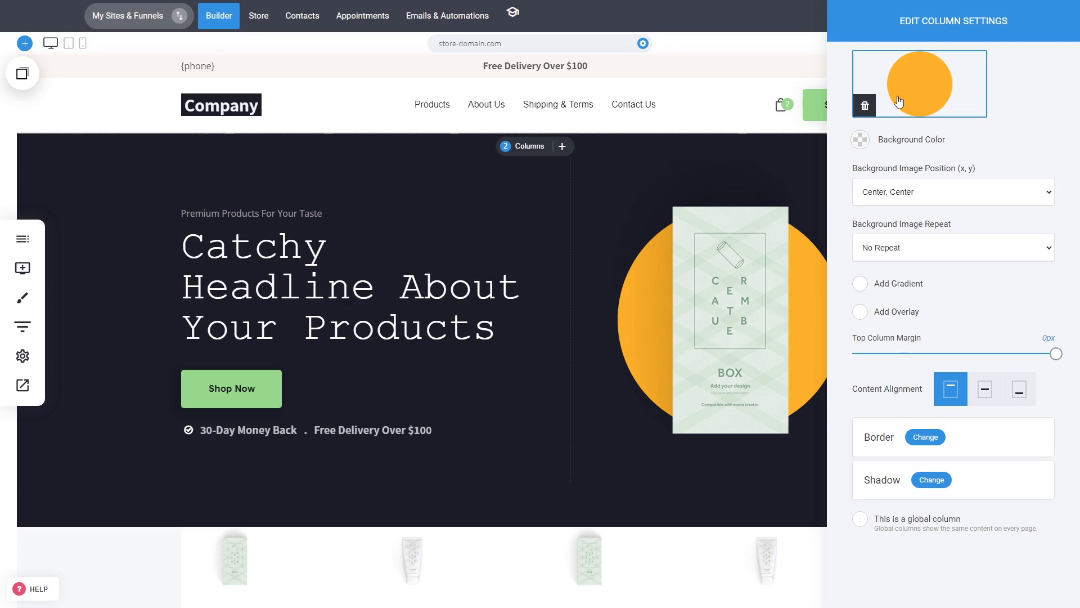
click(866, 107)
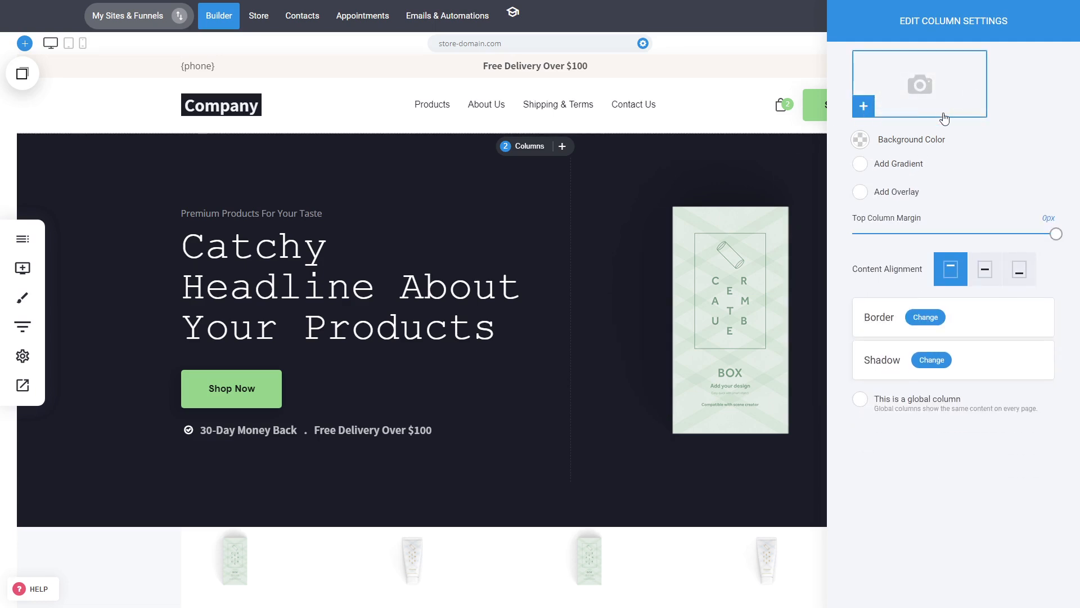
click(700, 269)
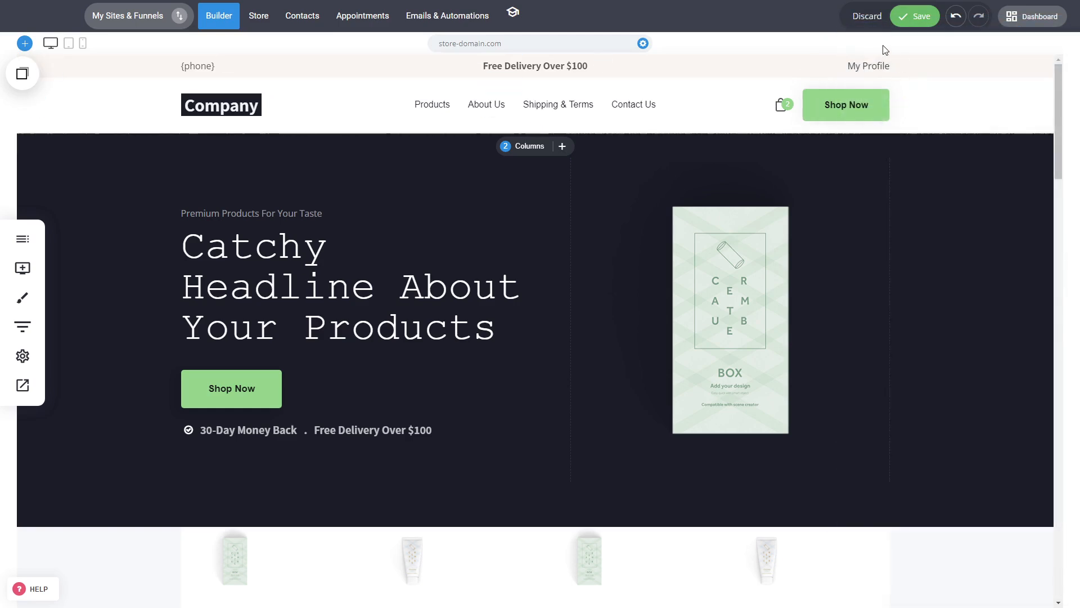
click(869, 20)
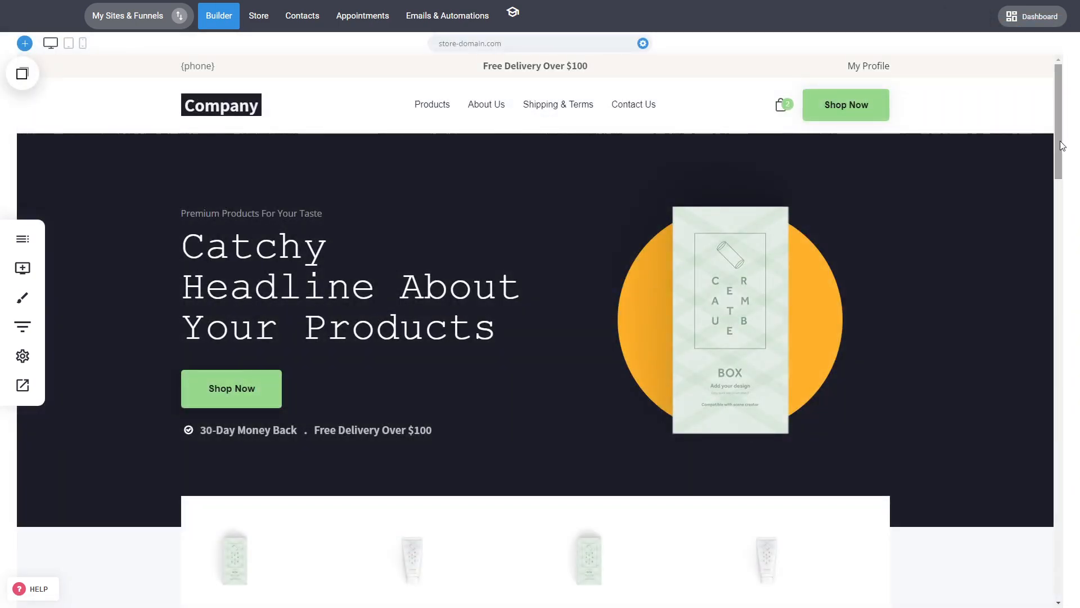
Open the Contact Us page from the site's page list for editing.
drag(1060, 145, 1028, 137)
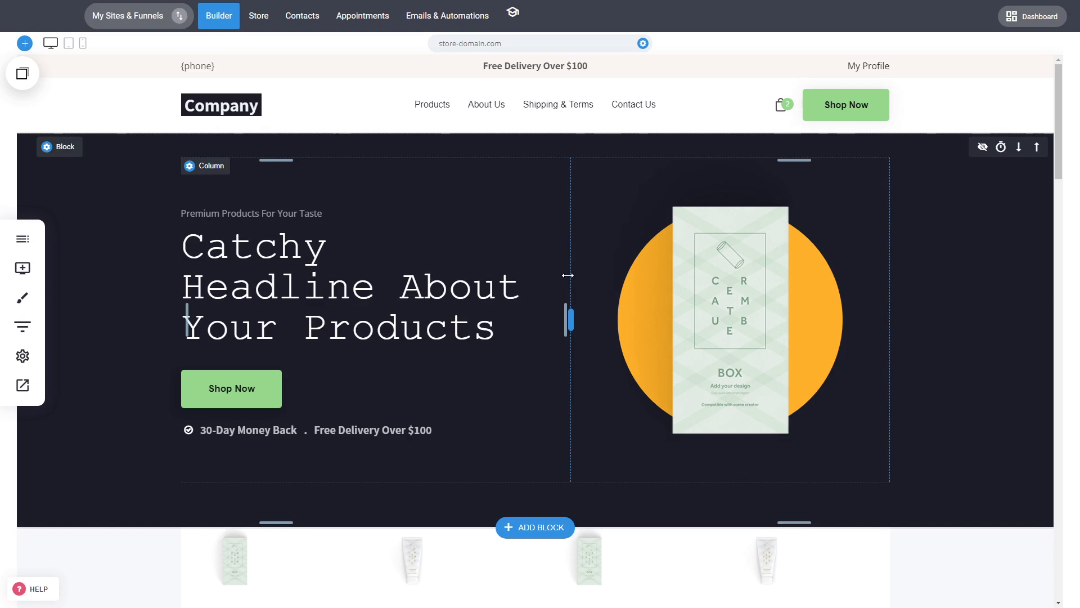
click(3, 238)
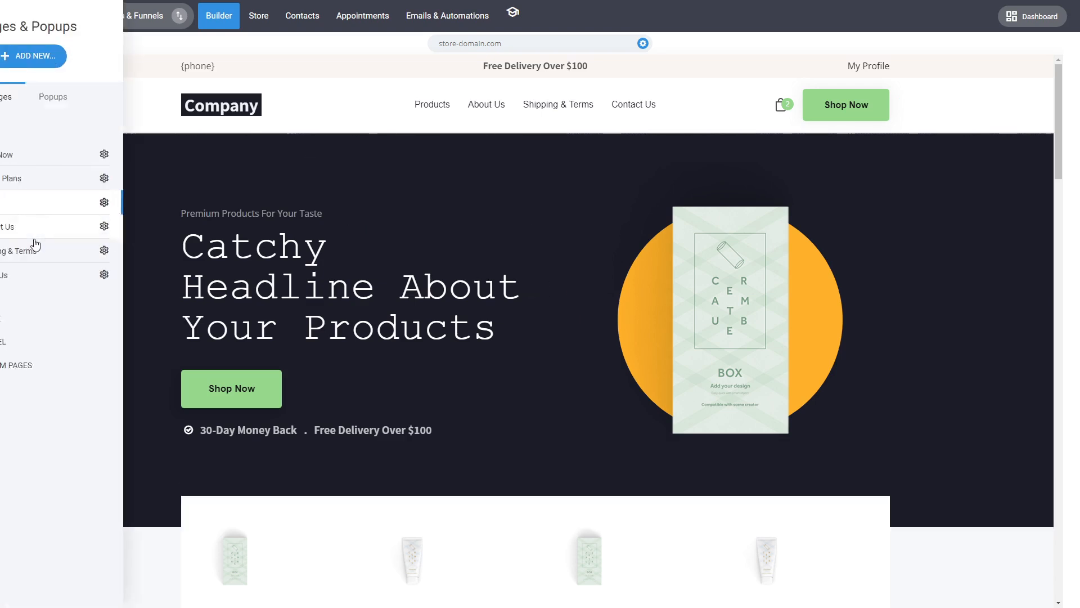
click(90, 236)
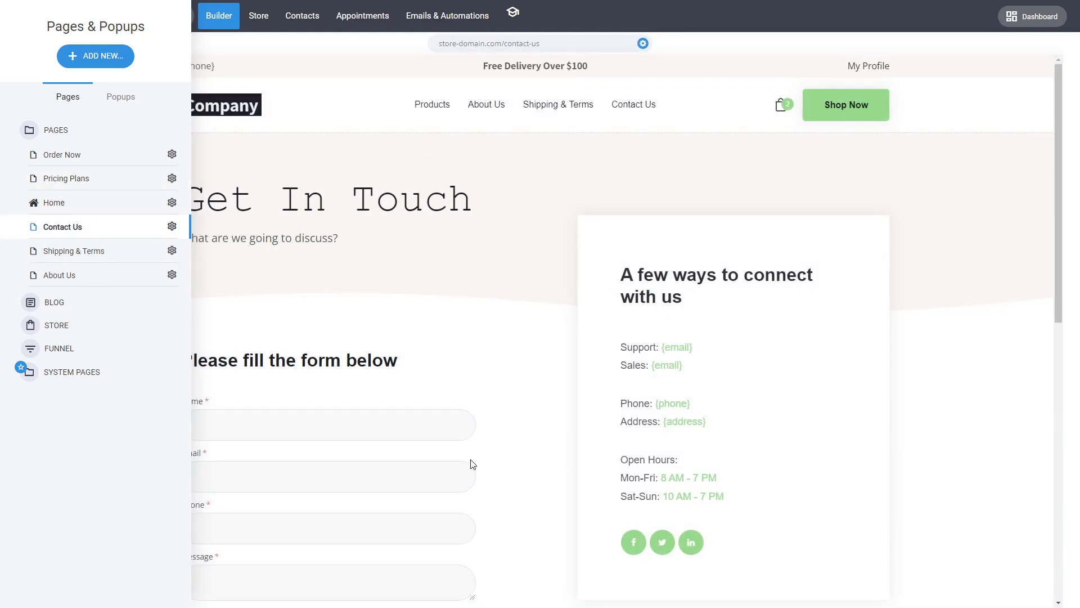
click(409, 327)
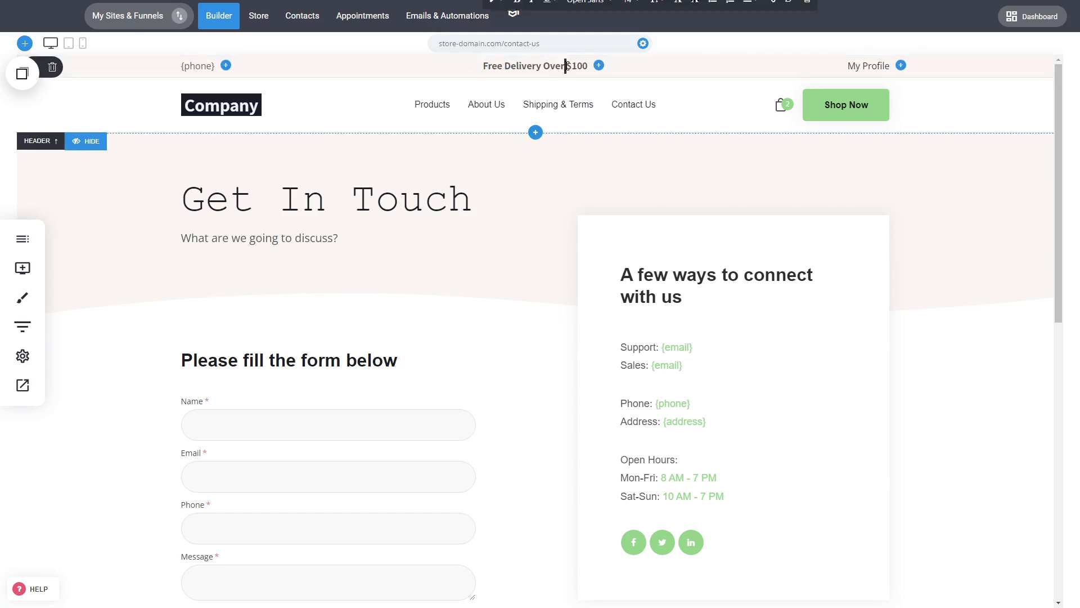
Add a social media widget with Facebook and Twitter icons beside the phone tag in the header.
triple_click(567, 65)
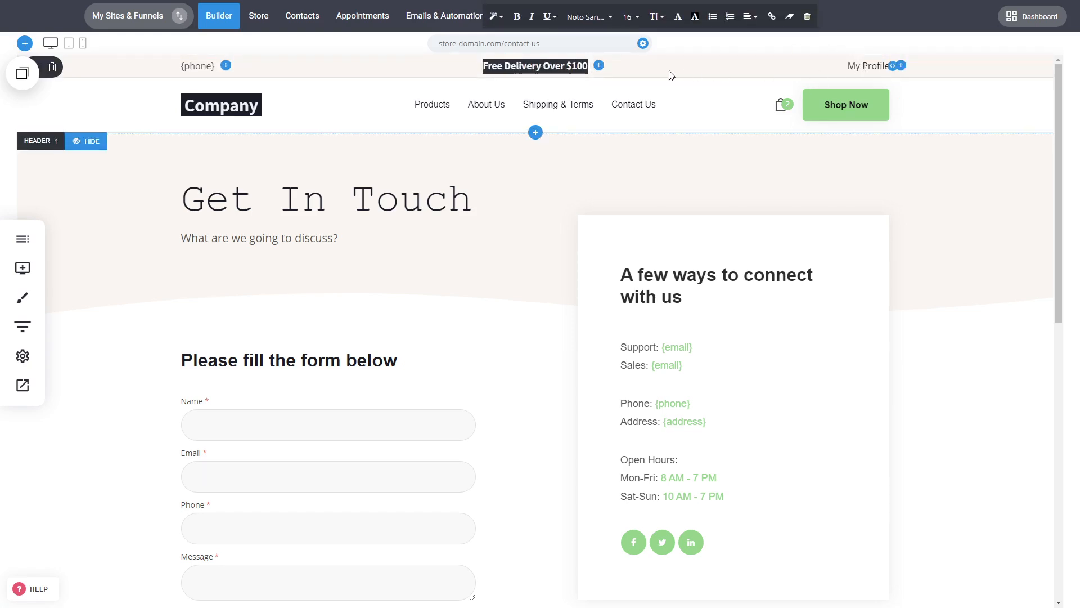
click(225, 65)
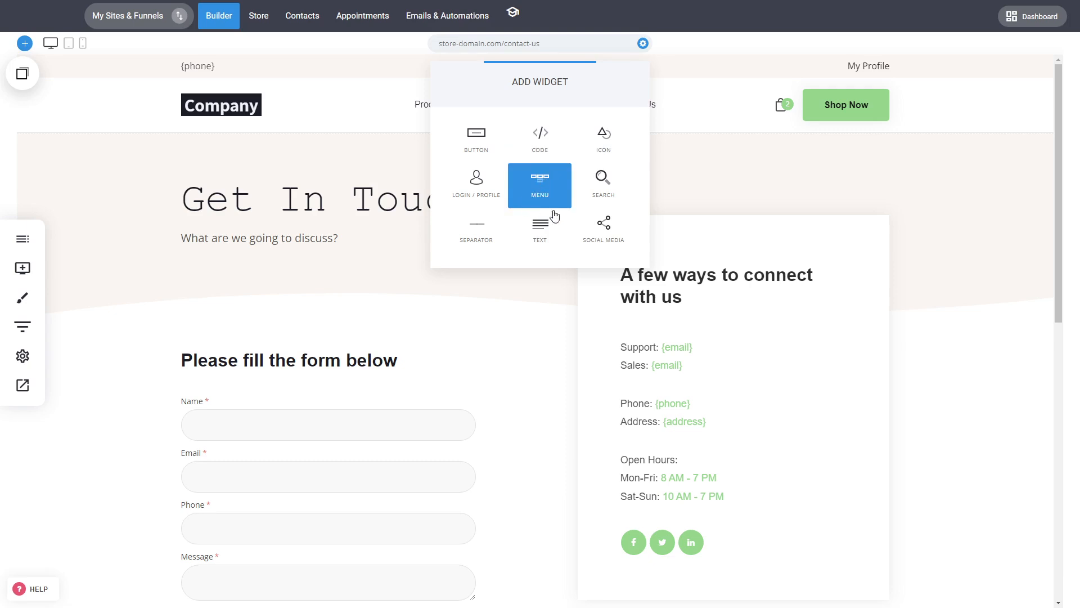
click(603, 231)
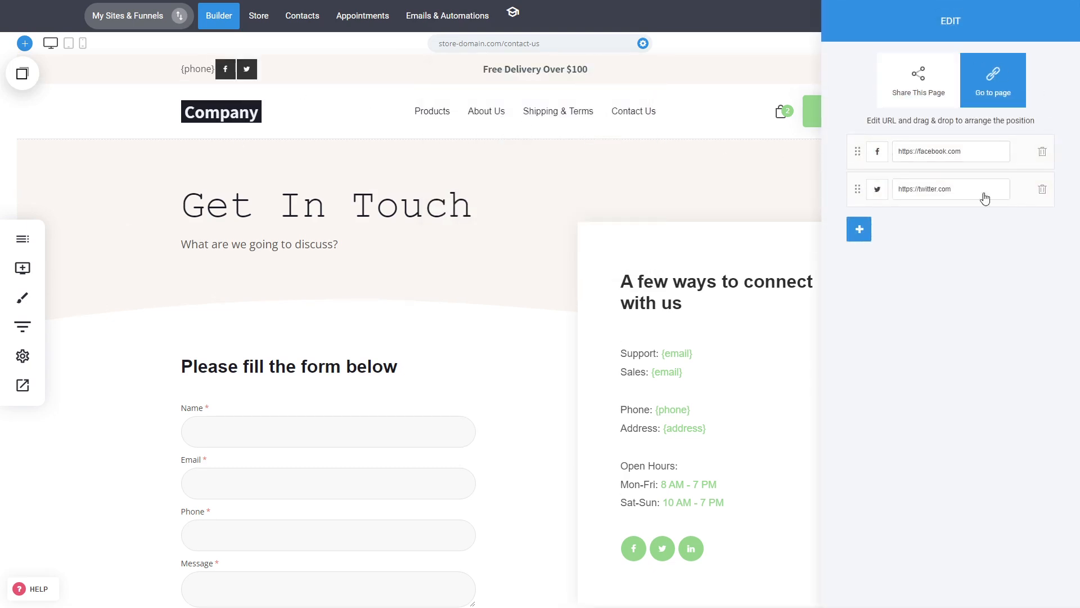
click(262, 87)
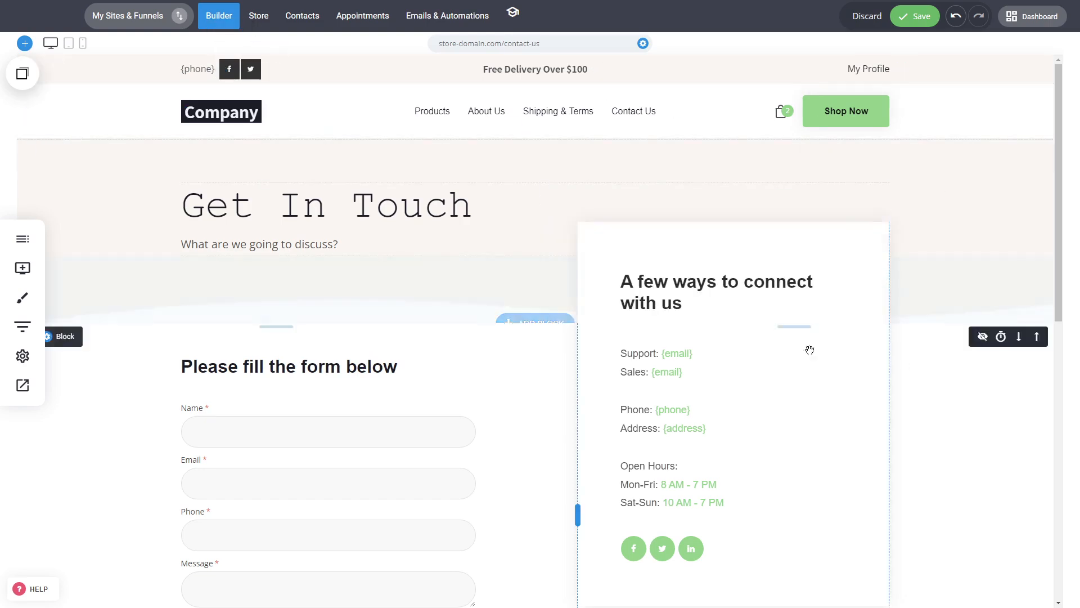
Review the header's menu items and the widgets available beside the Shop Now button, then discard the header changes.
click(436, 90)
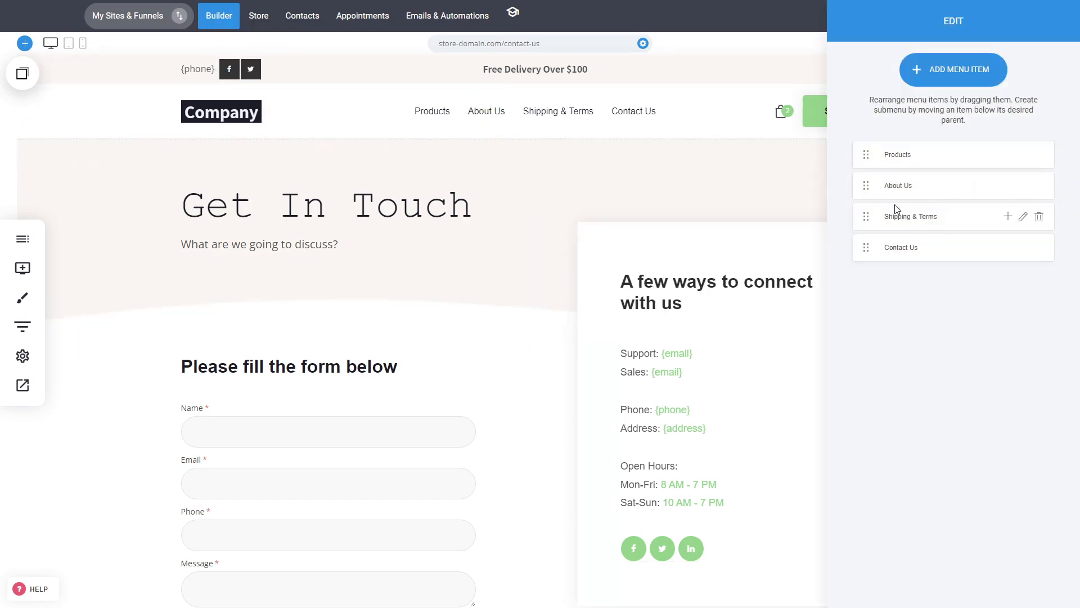
click(707, 176)
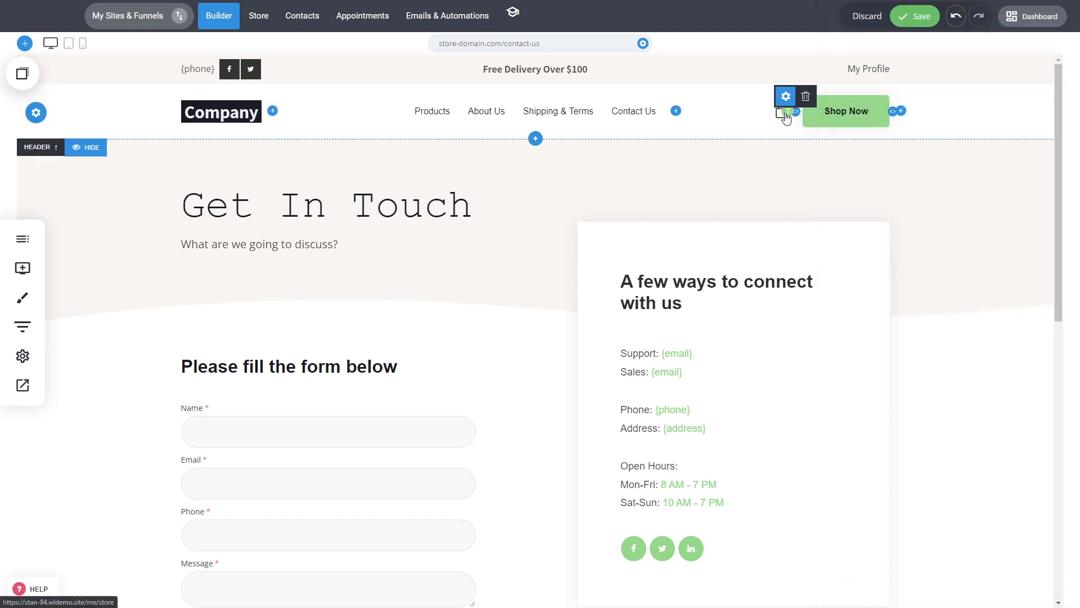
click(902, 112)
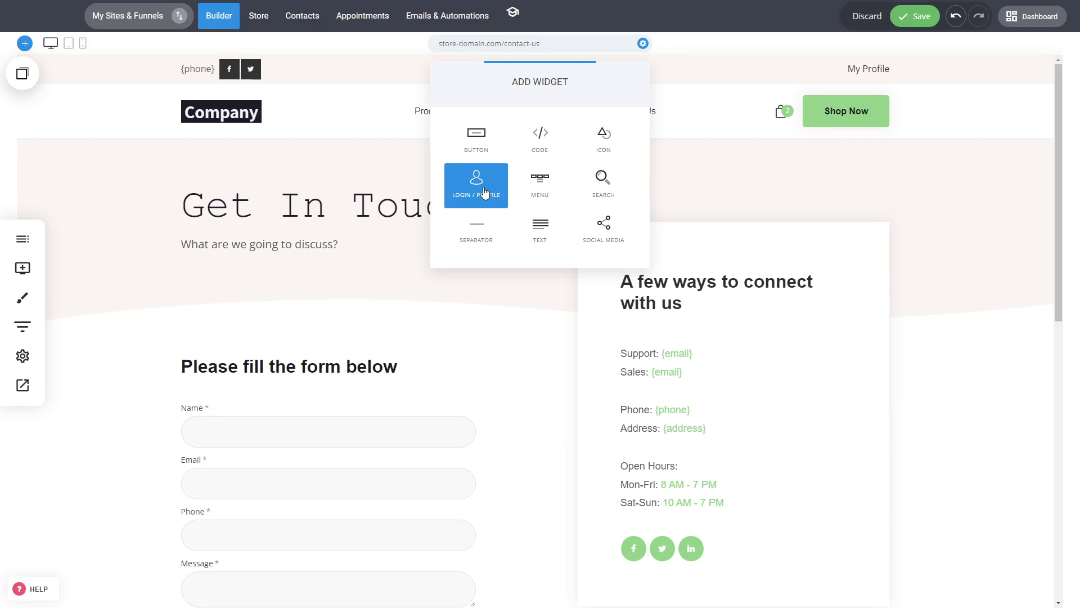
click(870, 176)
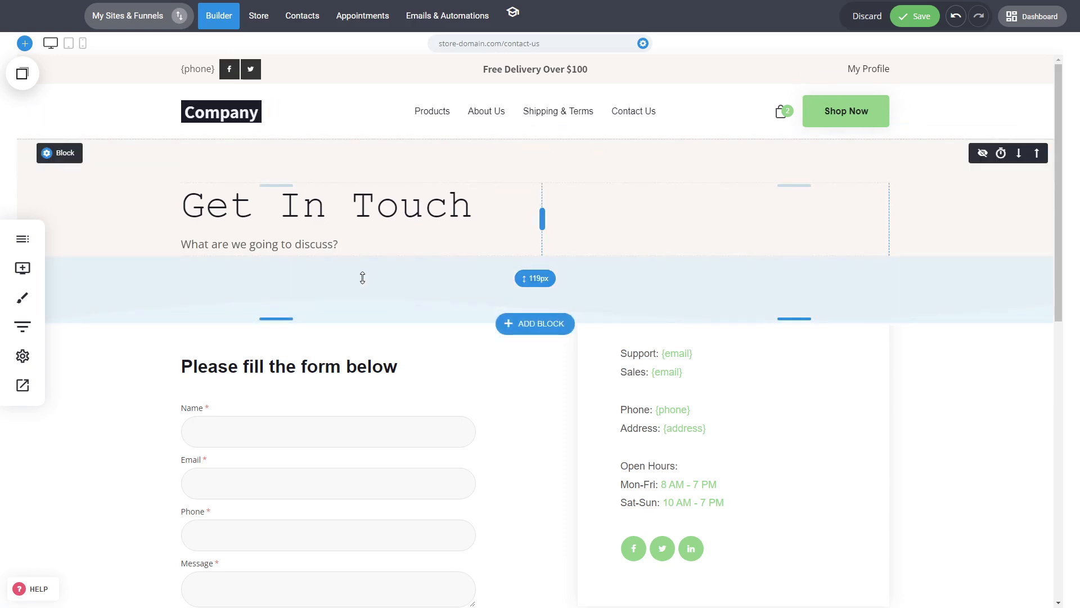
click(872, 17)
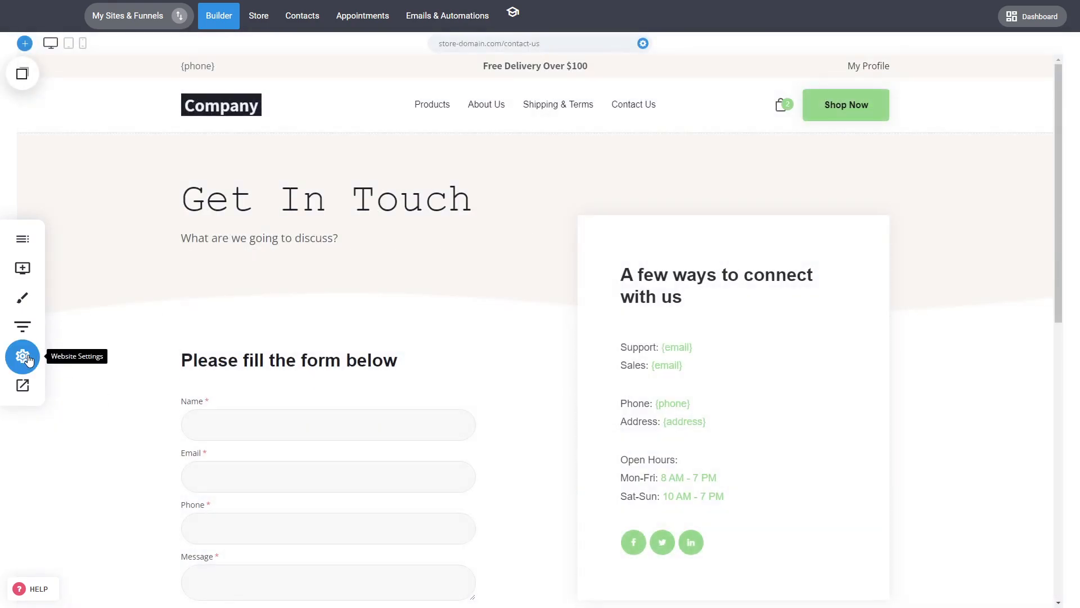
Open the website settings and look through the applications that can be connected to the site.
click(23, 357)
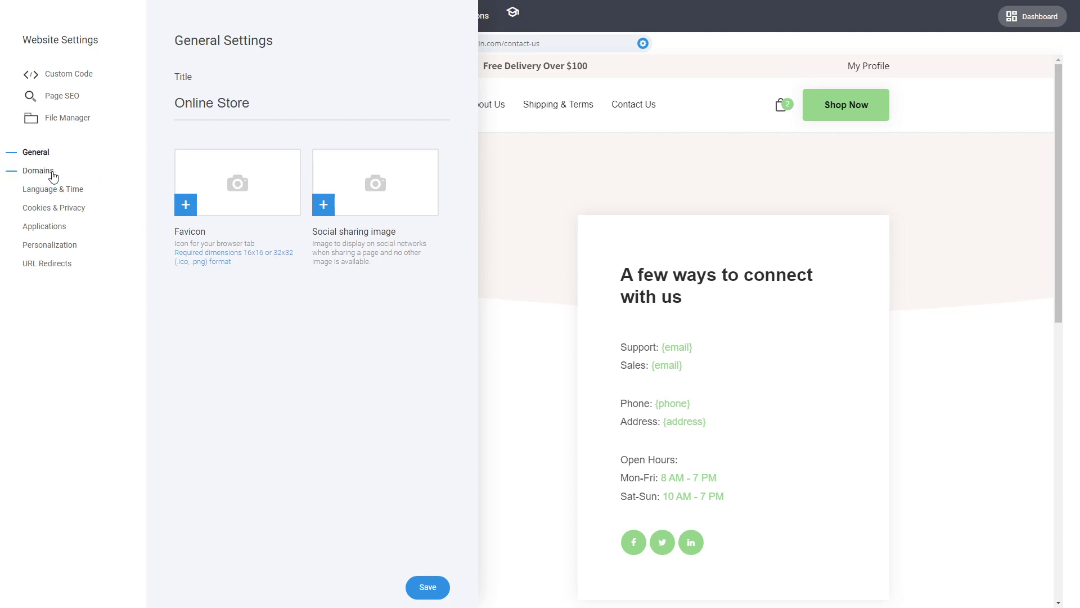
click(59, 232)
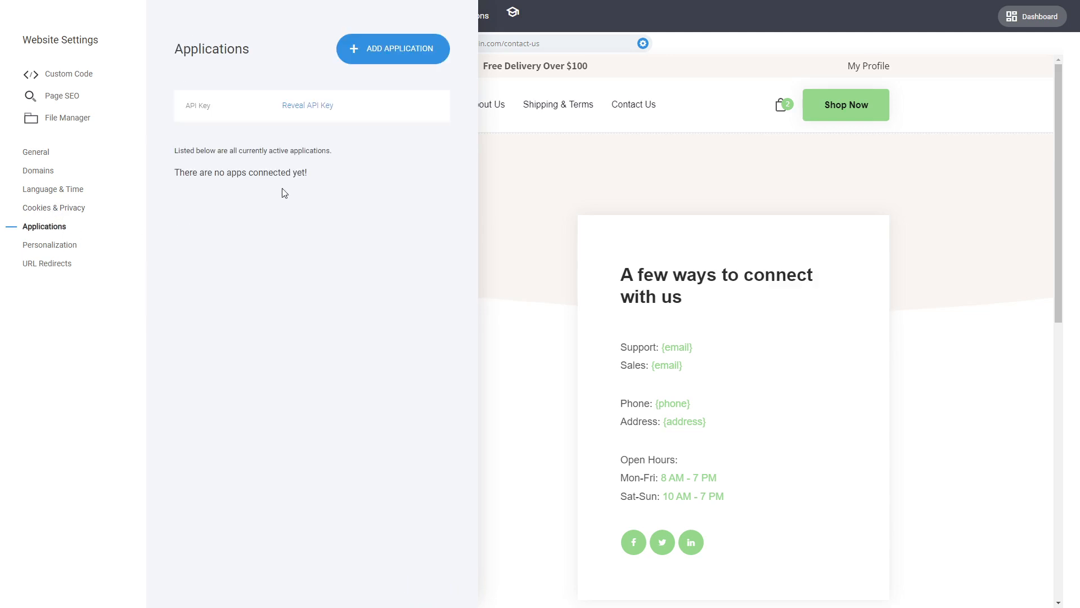
triple_click(405, 66)
click(396, 57)
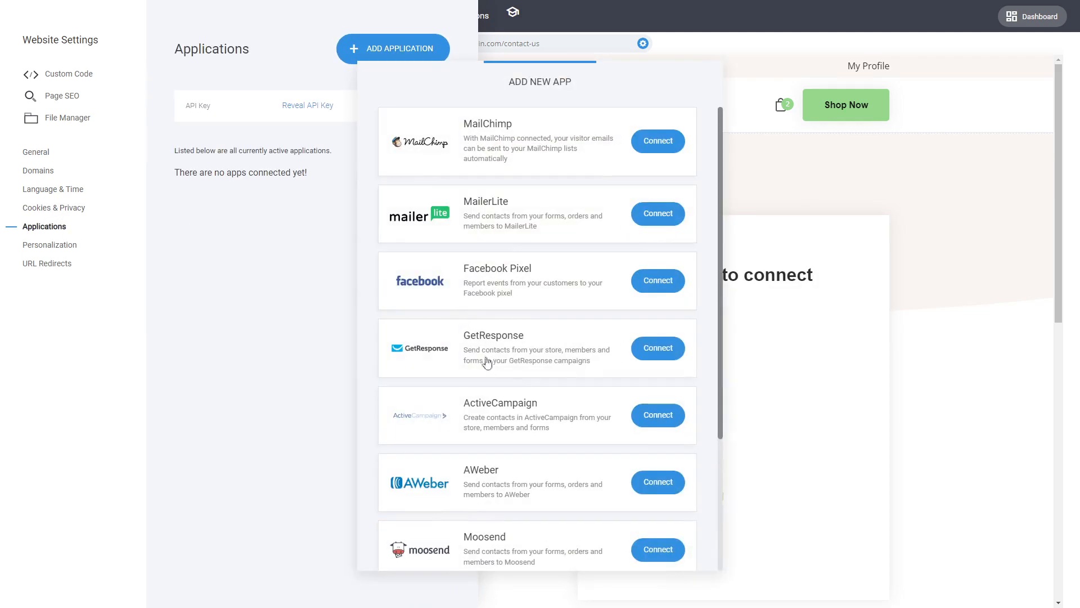
scroll(551, 223, down, 3)
scroll(551, 223, up, 3)
click(333, 355)
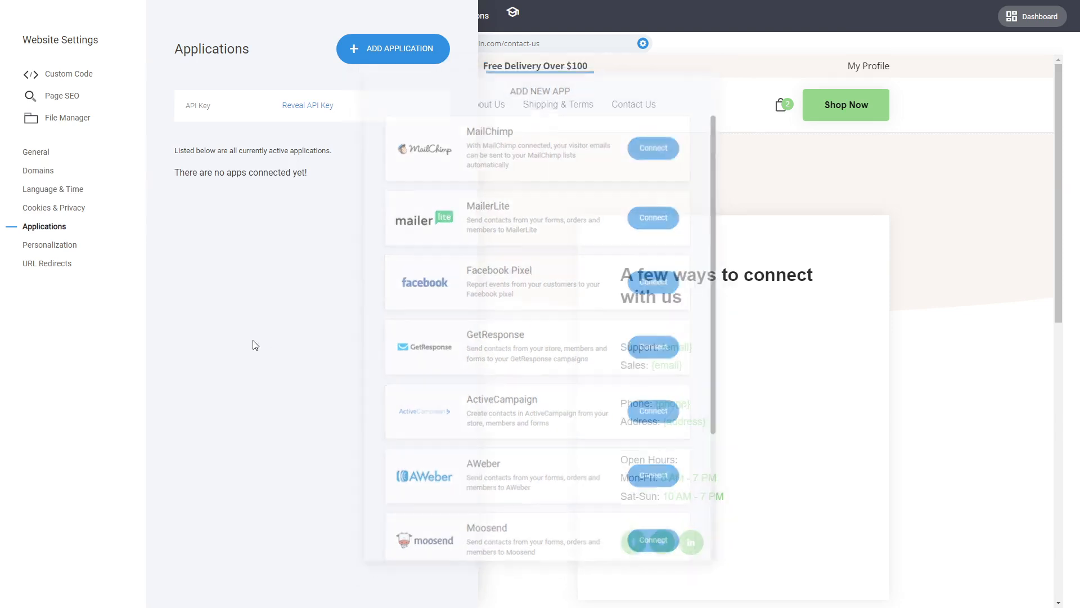
Review the URL Redirects, Personalization and General sections of the website settings, then close the settings.
click(50, 269)
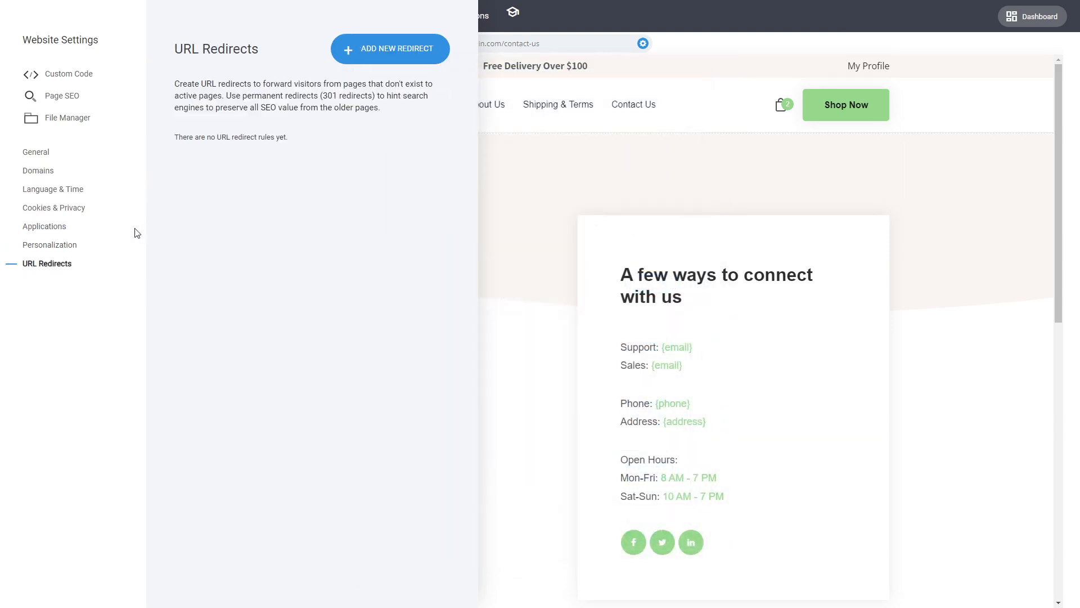
click(56, 249)
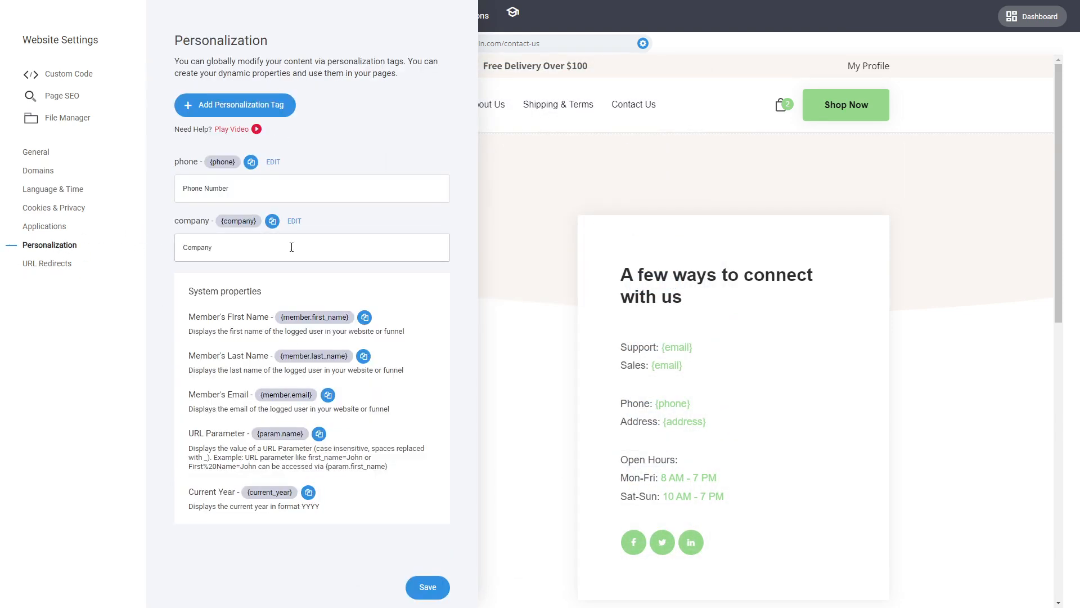
click(38, 157)
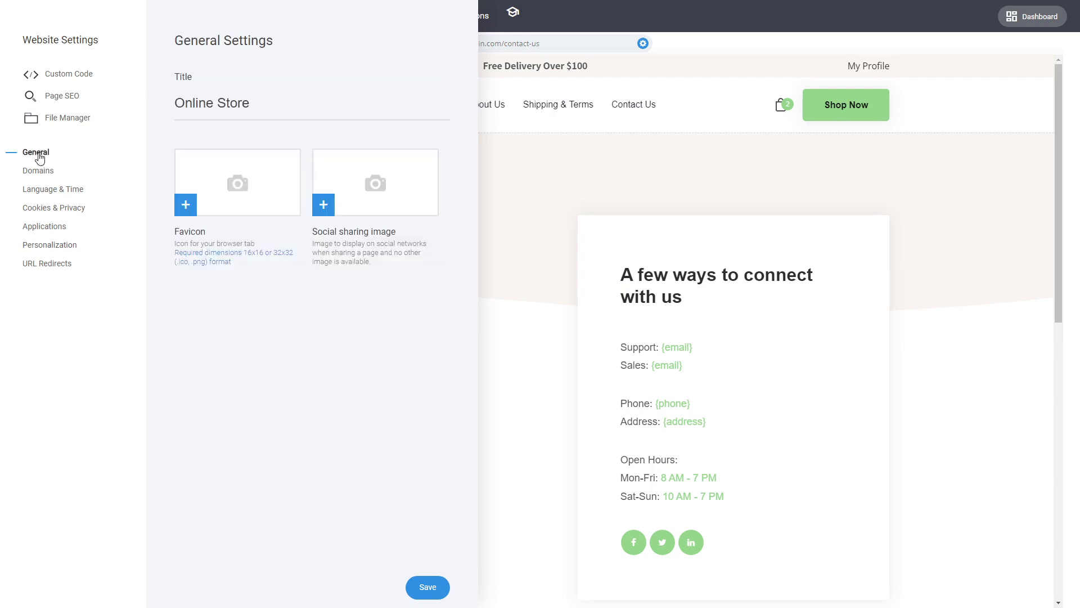
click(663, 316)
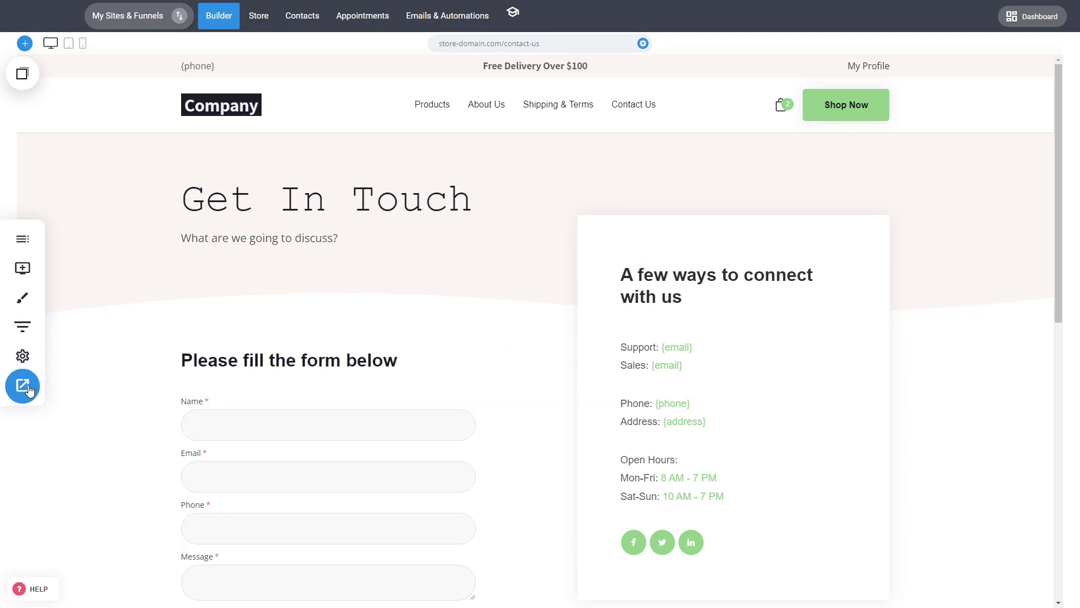
Preview the Contact Us page in desktop and mobile views, then return to the Home page in the builder.
click(24, 388)
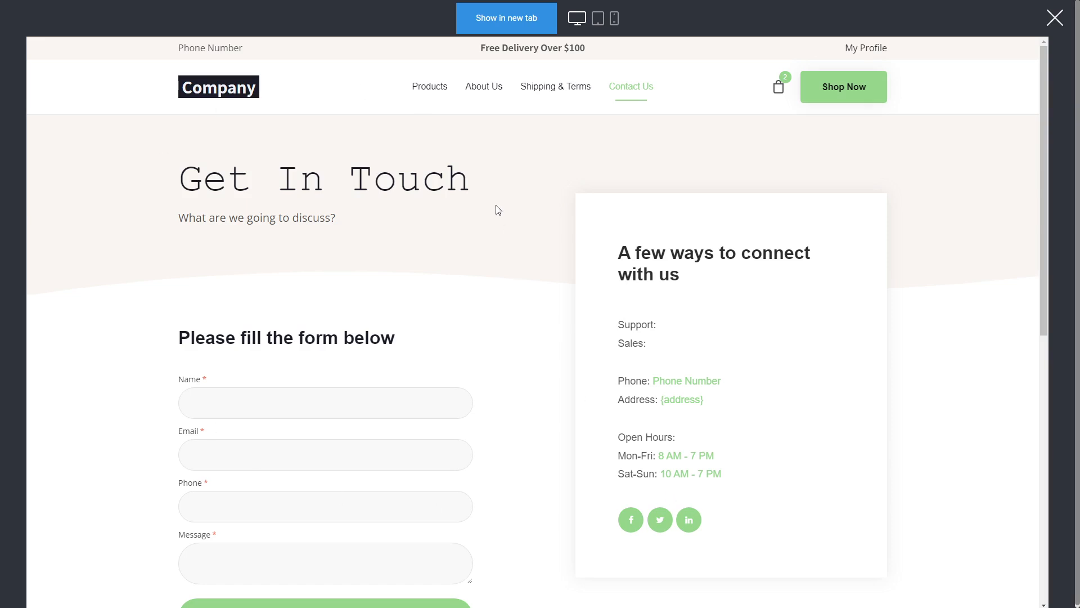
scroll(499, 383, down, 3)
scroll(557, 374, up, 3)
click(616, 20)
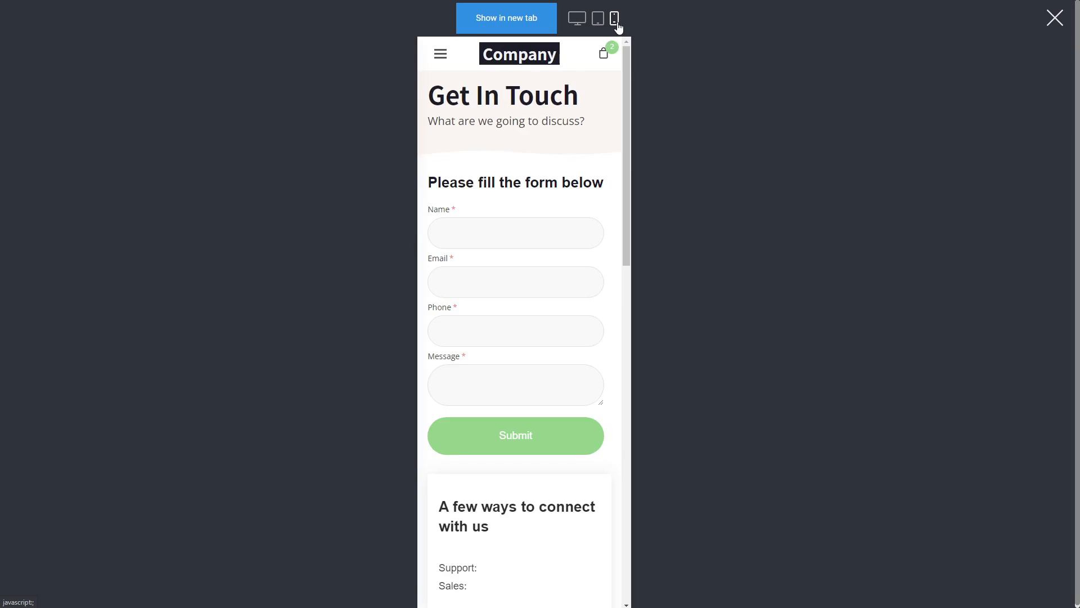
drag(627, 156, 630, 107)
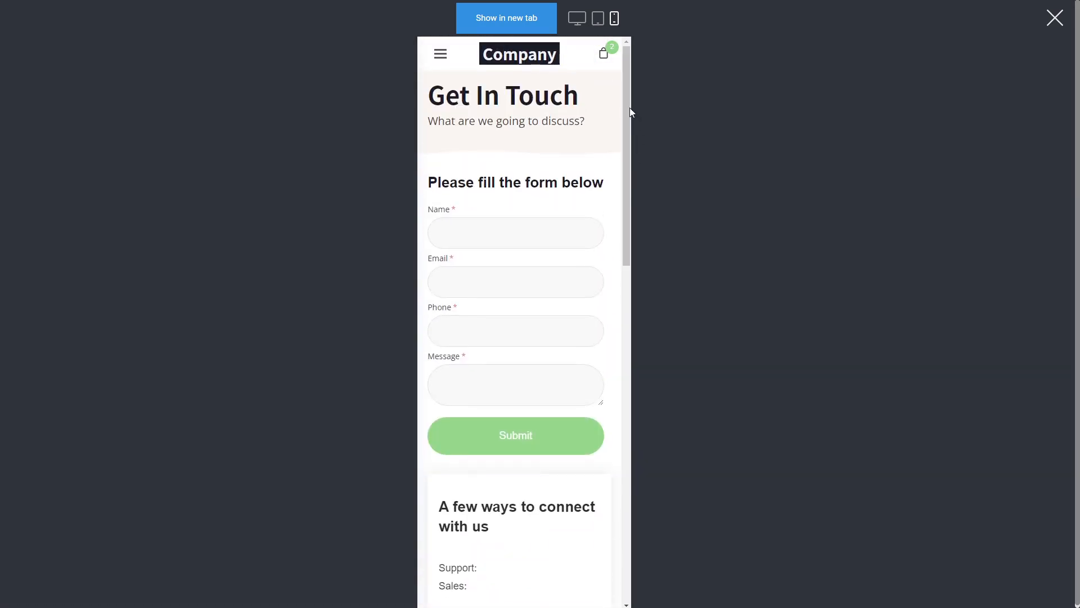
click(1054, 18)
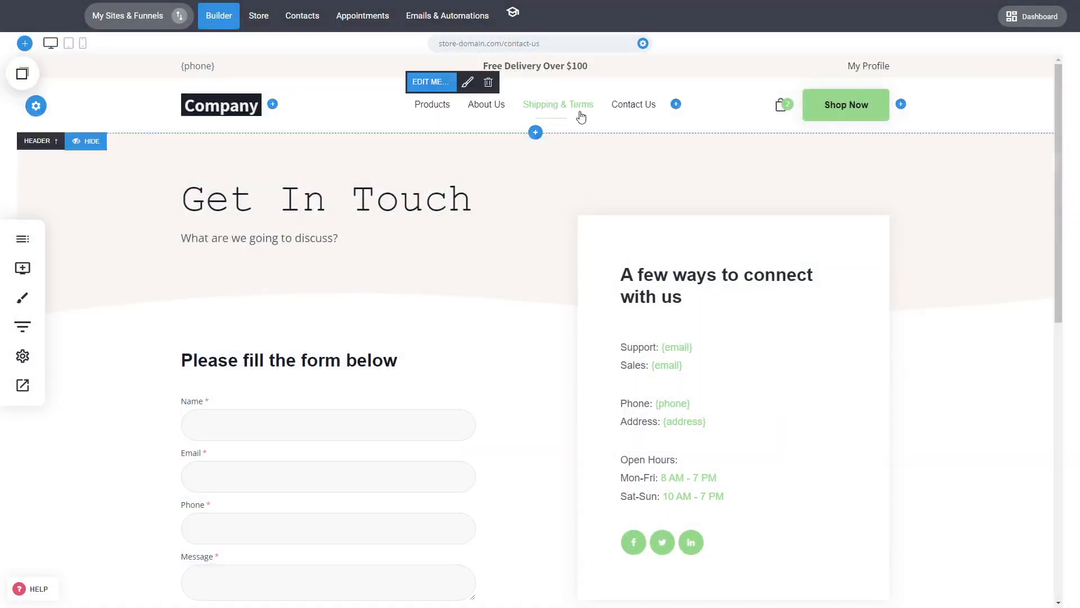
click(219, 15)
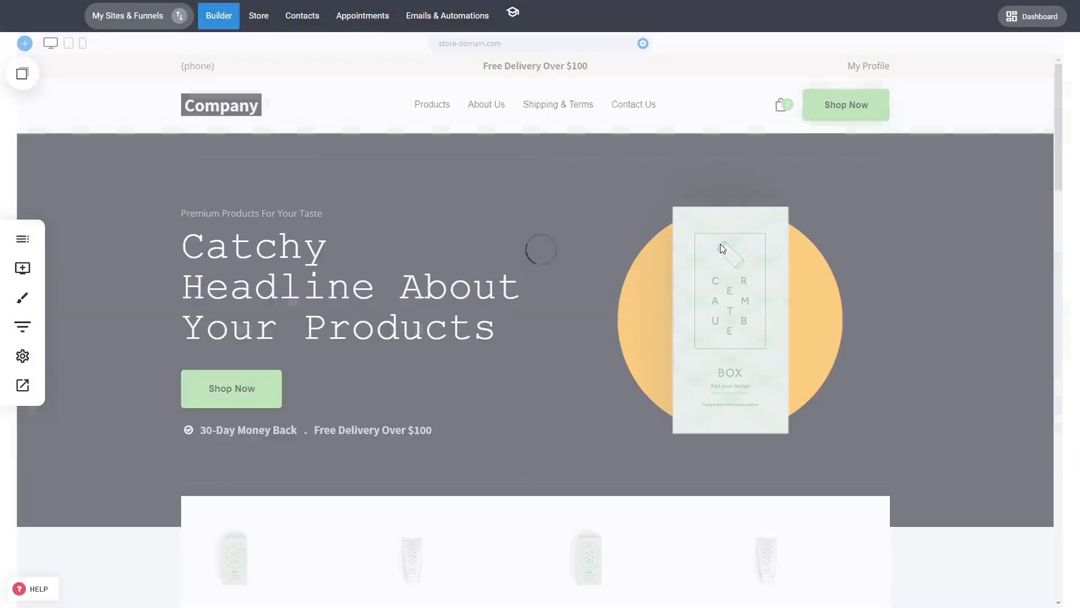